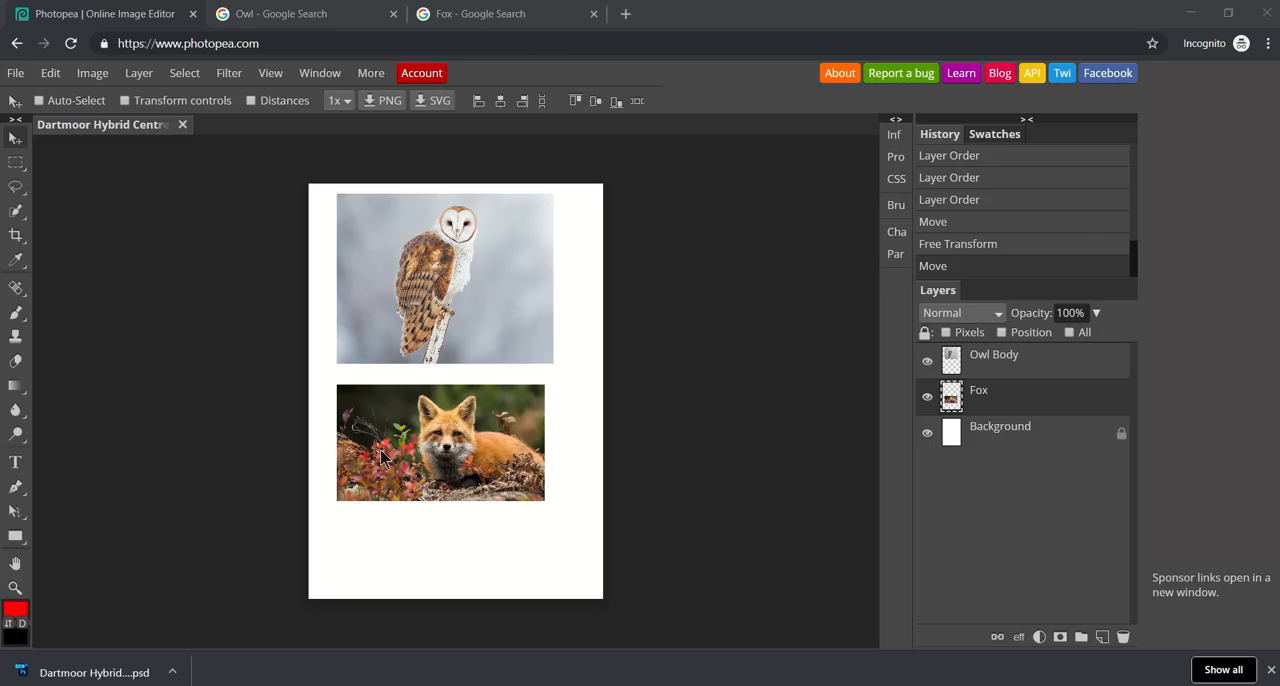
click(16, 188)
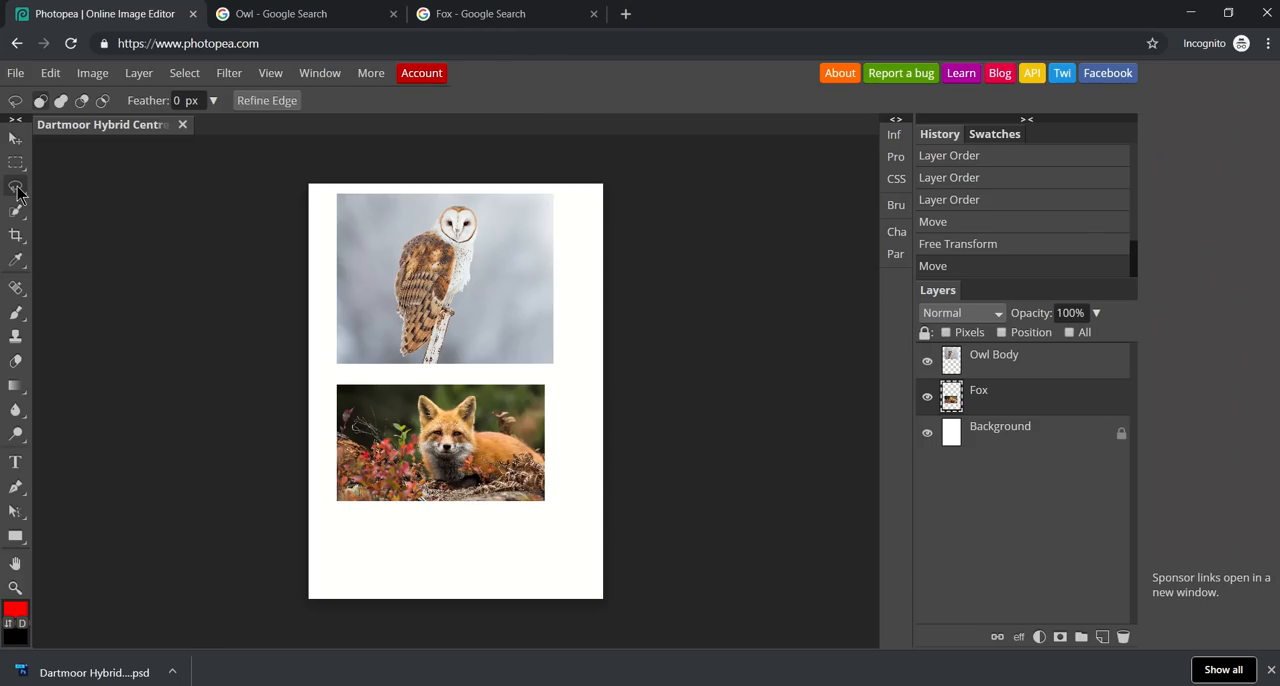
click(17, 189)
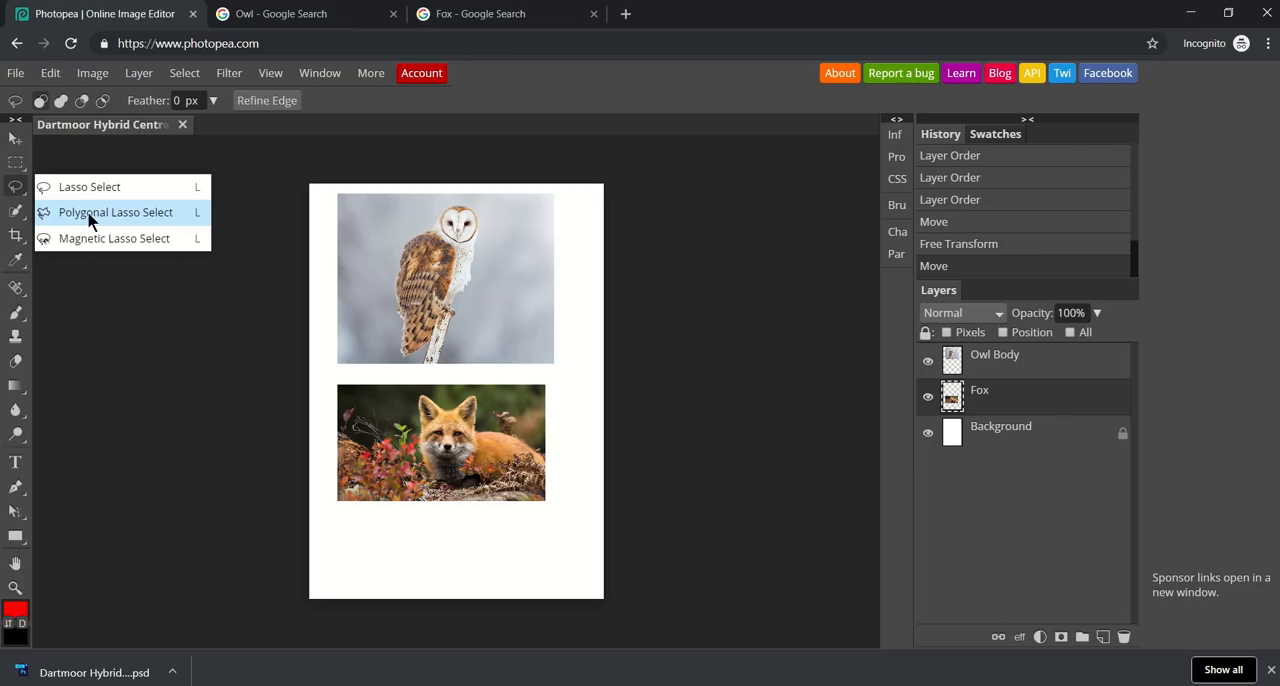
click(140, 328)
click(16, 190)
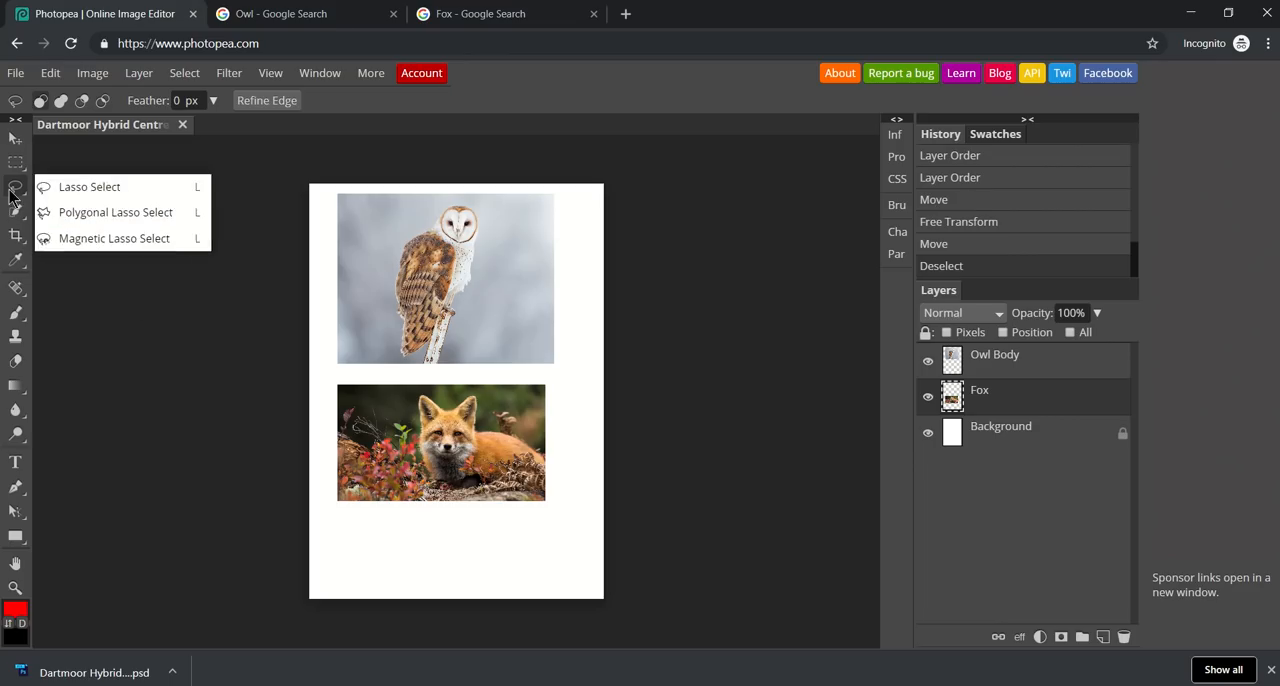
click(15, 138)
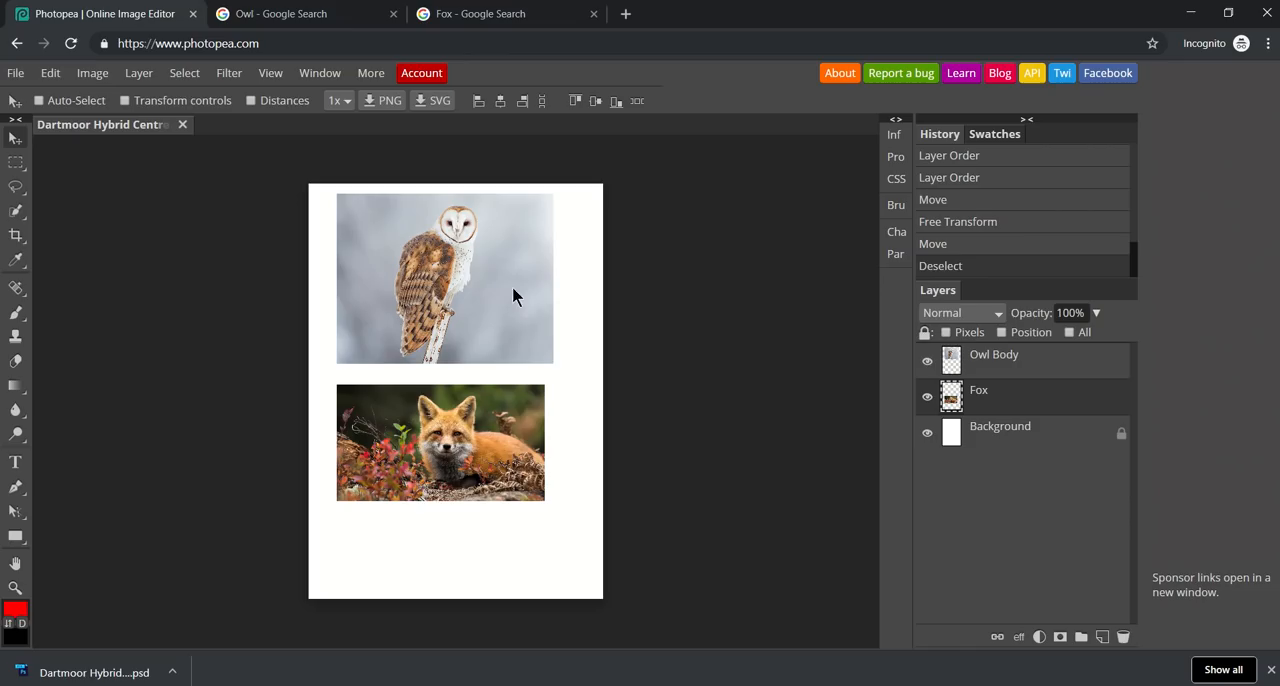
click(16, 361)
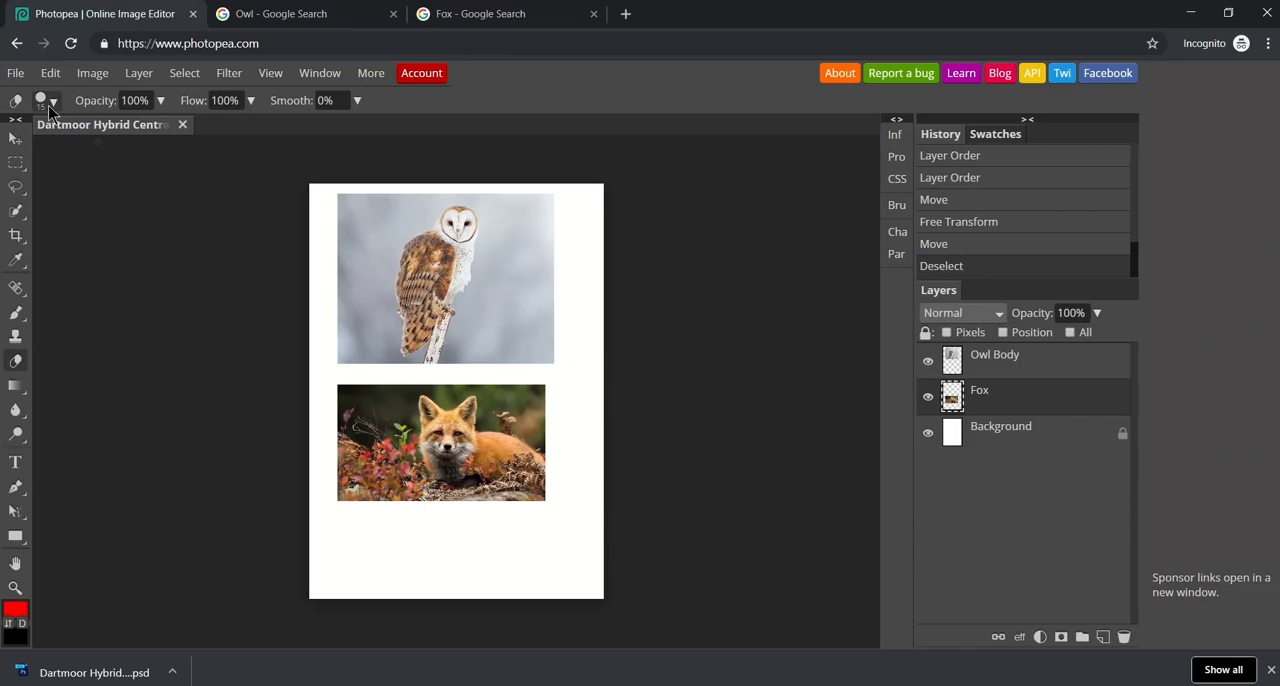
click(46, 101)
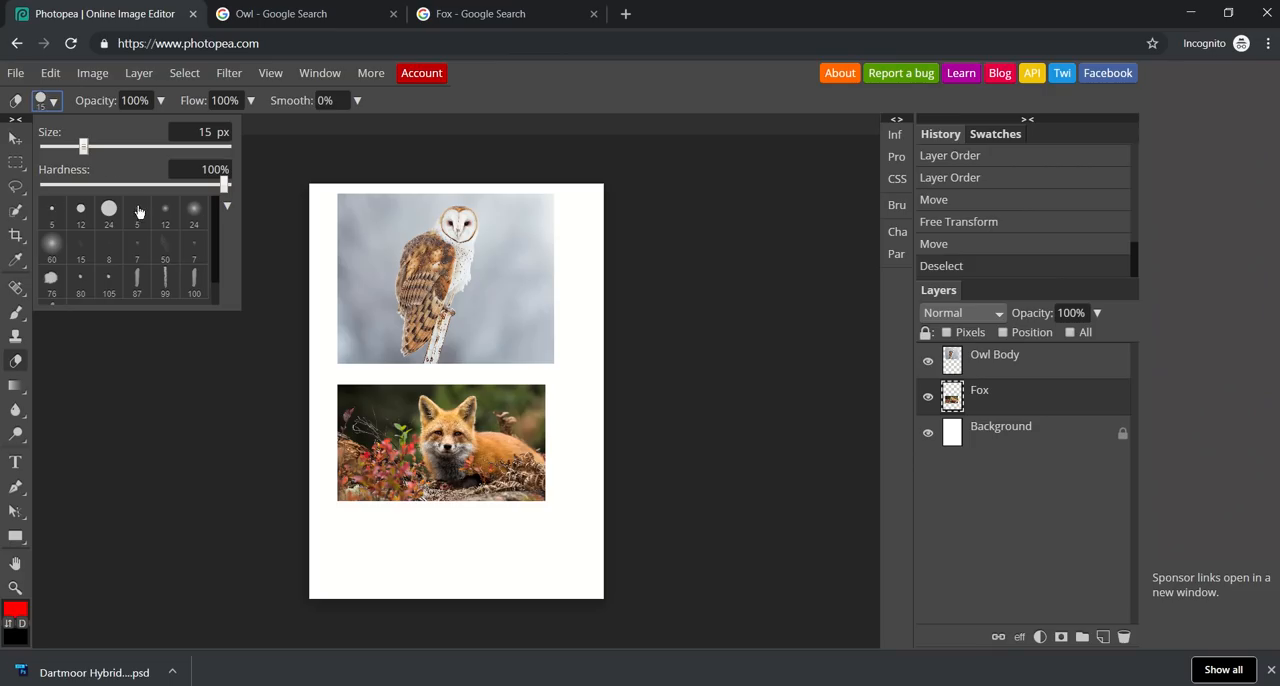
click(218, 407)
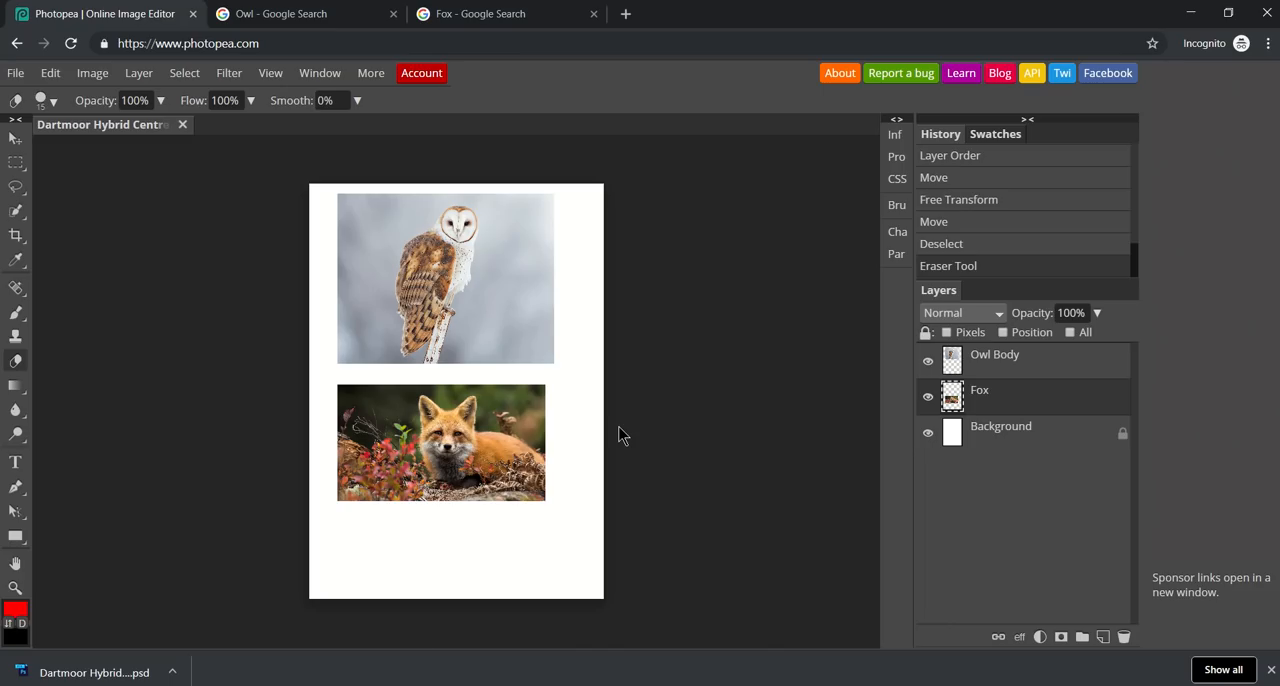
Set up a soft eraser for the Fox layer with 10% hardness and a size of 149 px.
key(ctrl+plus)
key(ctrl+plus)
key(ctrl+plus)
key(ctrl+plus)
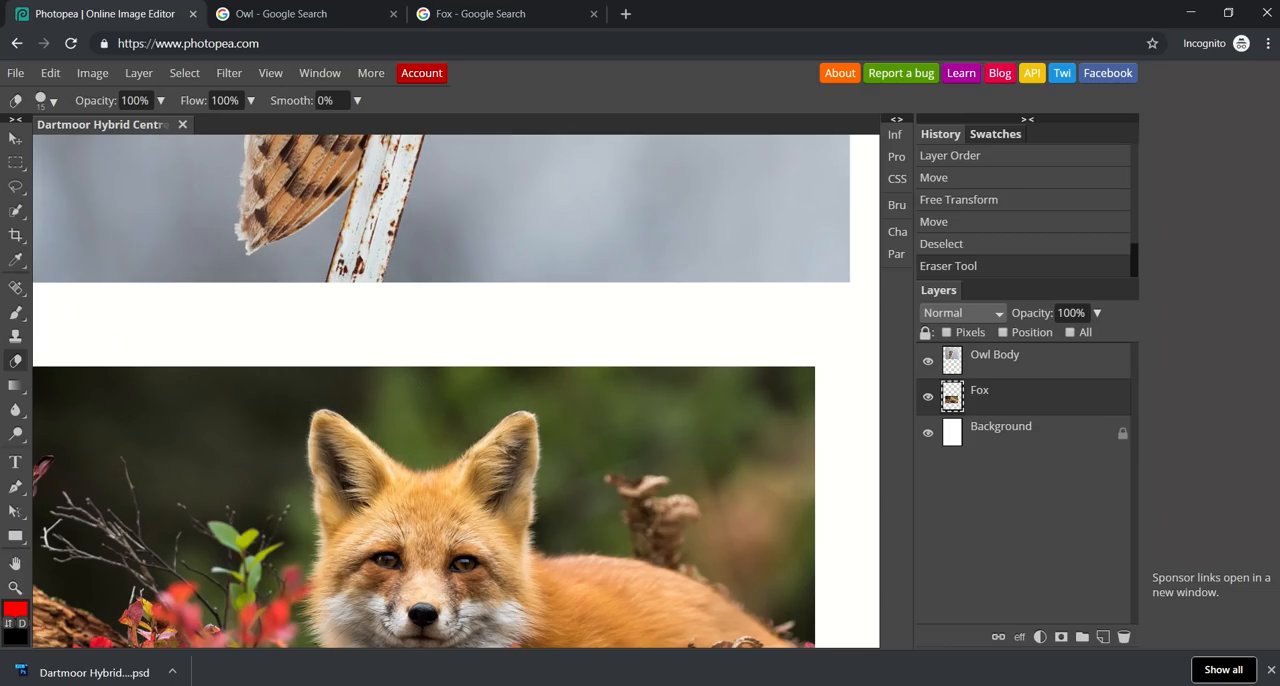
click(15, 563)
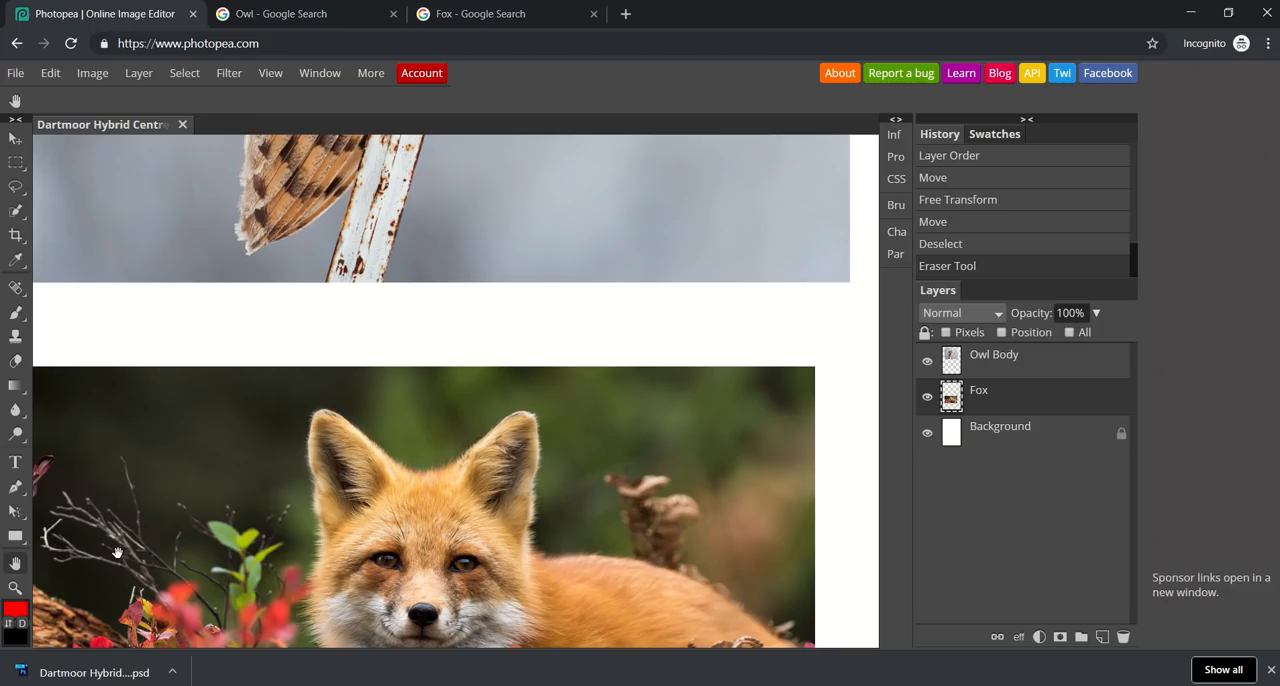
drag(213, 547, 219, 328)
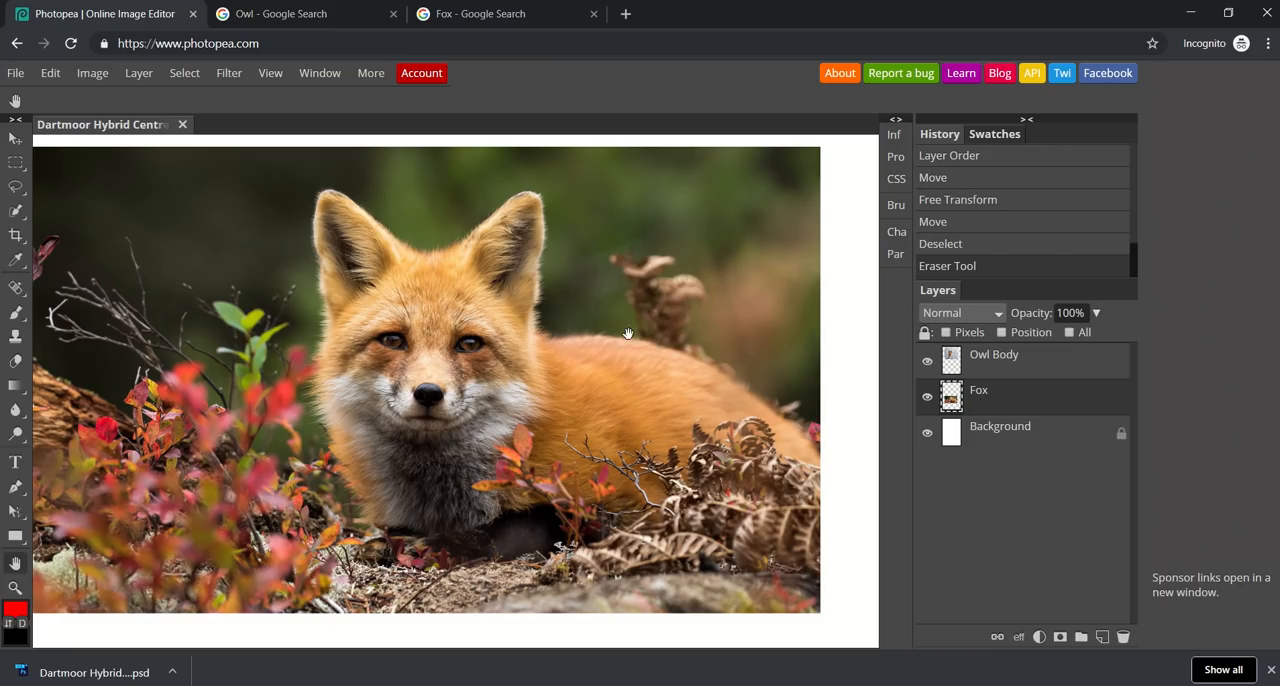
click(16, 364)
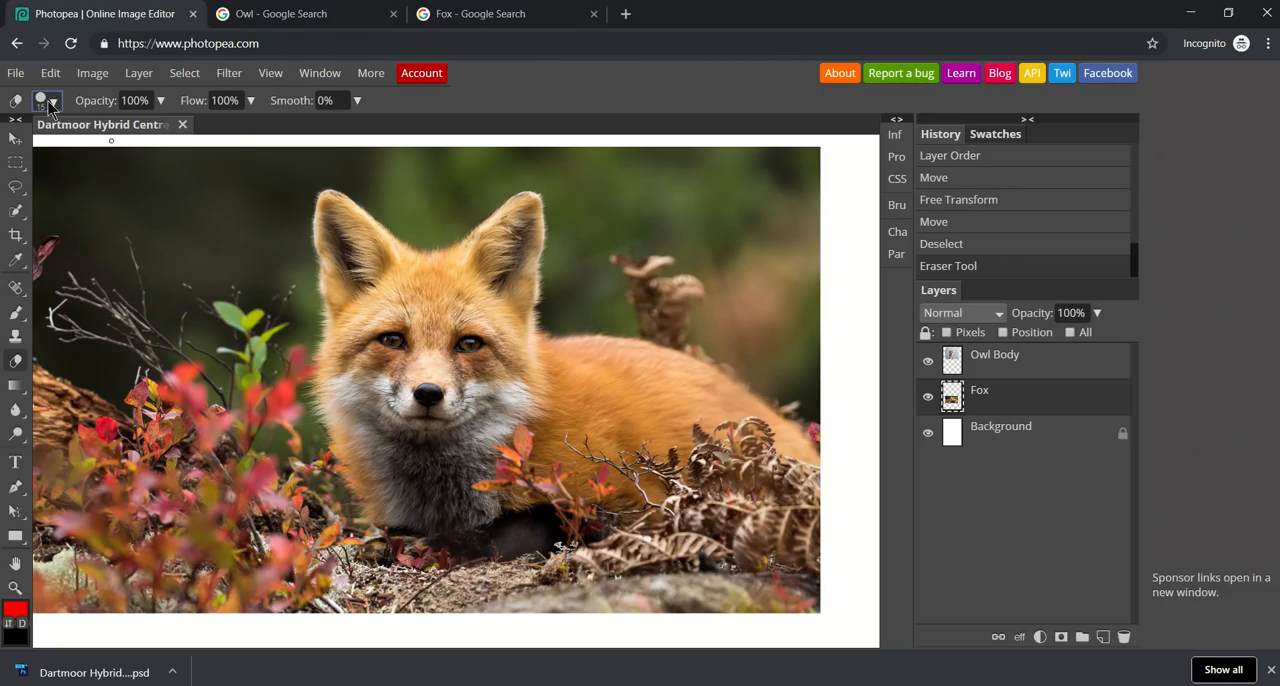
click(48, 104)
mouse_move(226, 184)
mouse_down()
mouse_move(52, 188)
mouse_move(68, 191)
mouse_up()
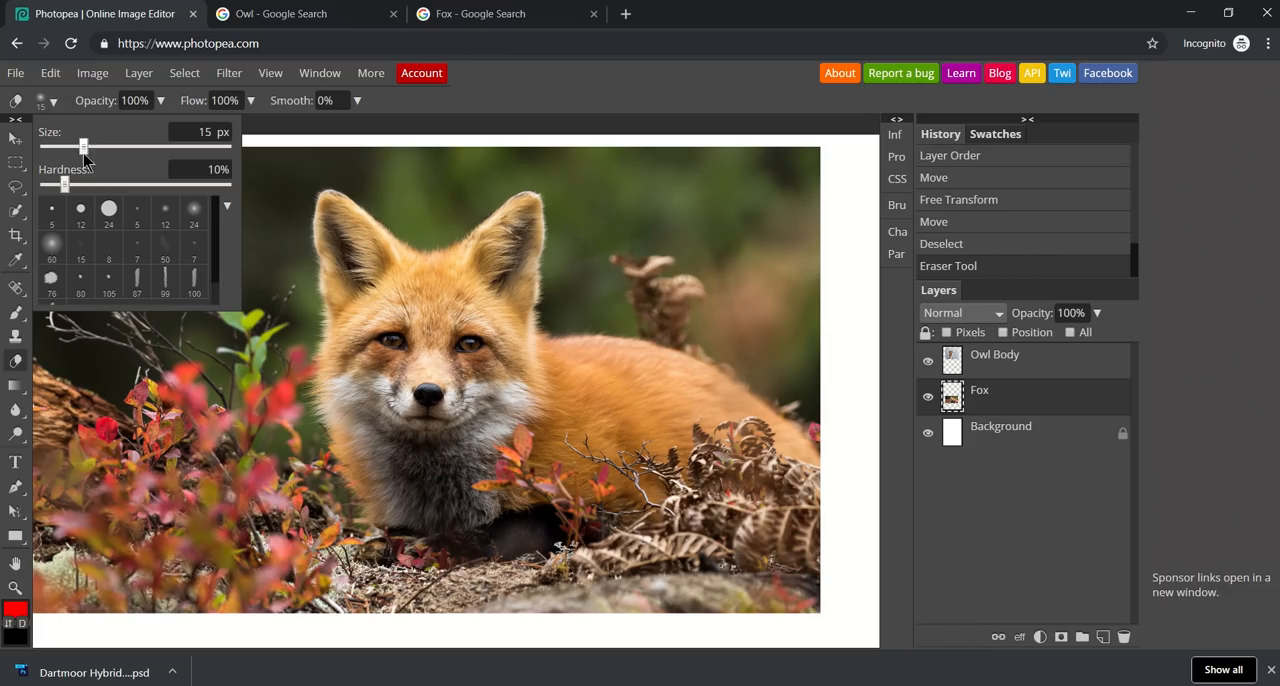
drag(84, 146, 147, 146)
drag(147, 146, 136, 148)
Erase a soft-edged band of background all around the fox's head, undoing the stroke that cuts into its ear.
mouse_move(378, 156)
mouse_down()
mouse_move(408, 216)
mouse_move(336, 169)
mouse_move(351, 151)
mouse_move(383, 149)
mouse_move(309, 136)
mouse_move(280, 205)
mouse_move(320, 170)
mouse_up()
mouse_move(412, 166)
mouse_down()
mouse_move(442, 158)
mouse_move(401, 156)
mouse_move(584, 241)
mouse_up()
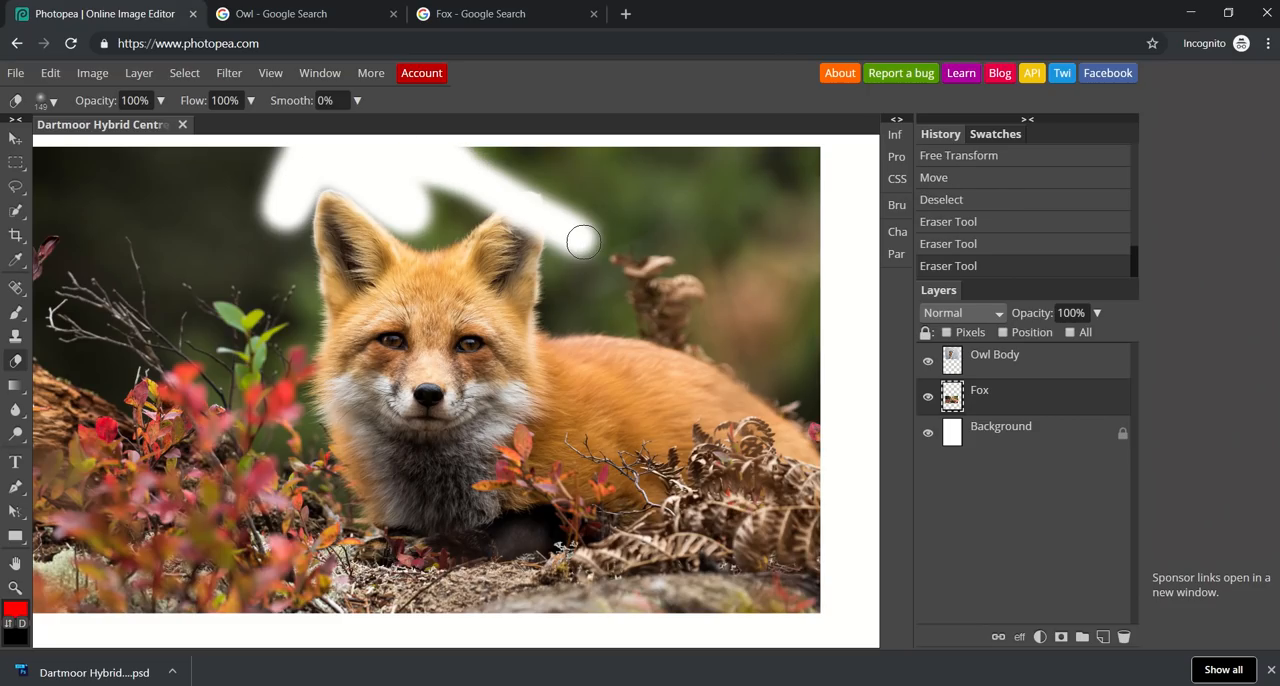
key(ctrl+z)
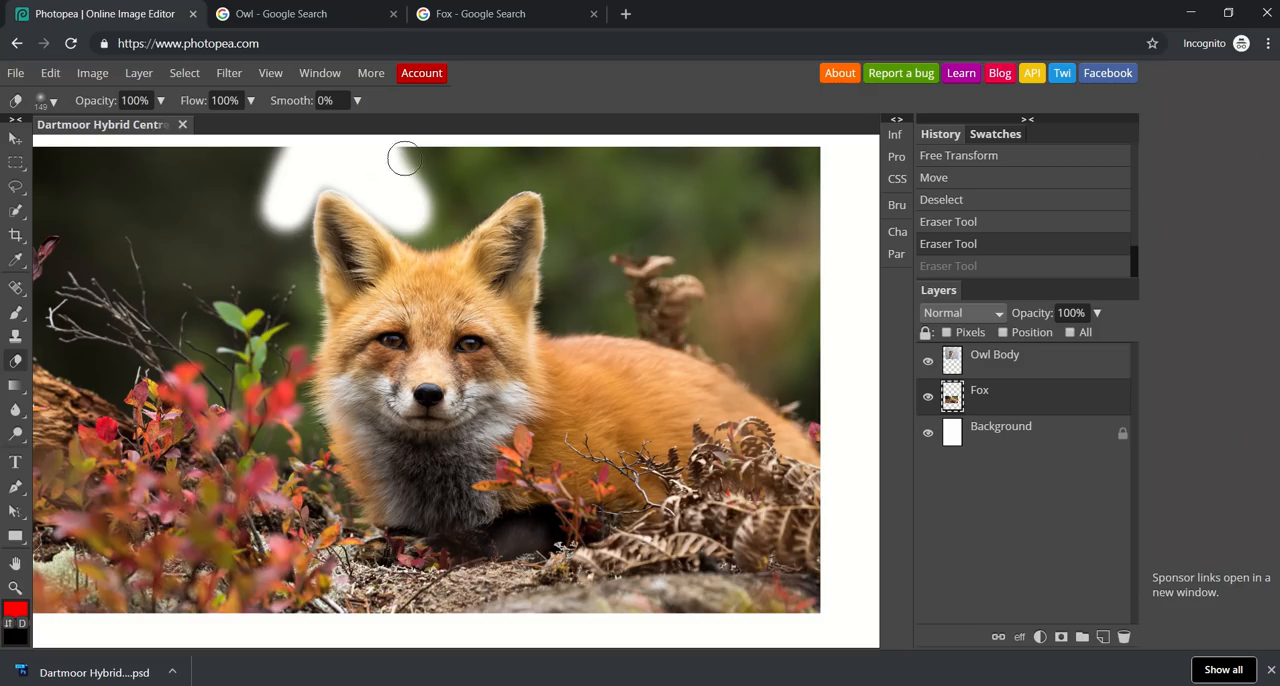
mouse_move(410, 150)
mouse_down()
mouse_move(461, 167)
mouse_move(532, 165)
mouse_up()
mouse_move(450, 156)
mouse_down()
mouse_move(586, 157)
mouse_move(549, 178)
mouse_move(563, 209)
mouse_move(553, 264)
mouse_move(564, 260)
mouse_up()
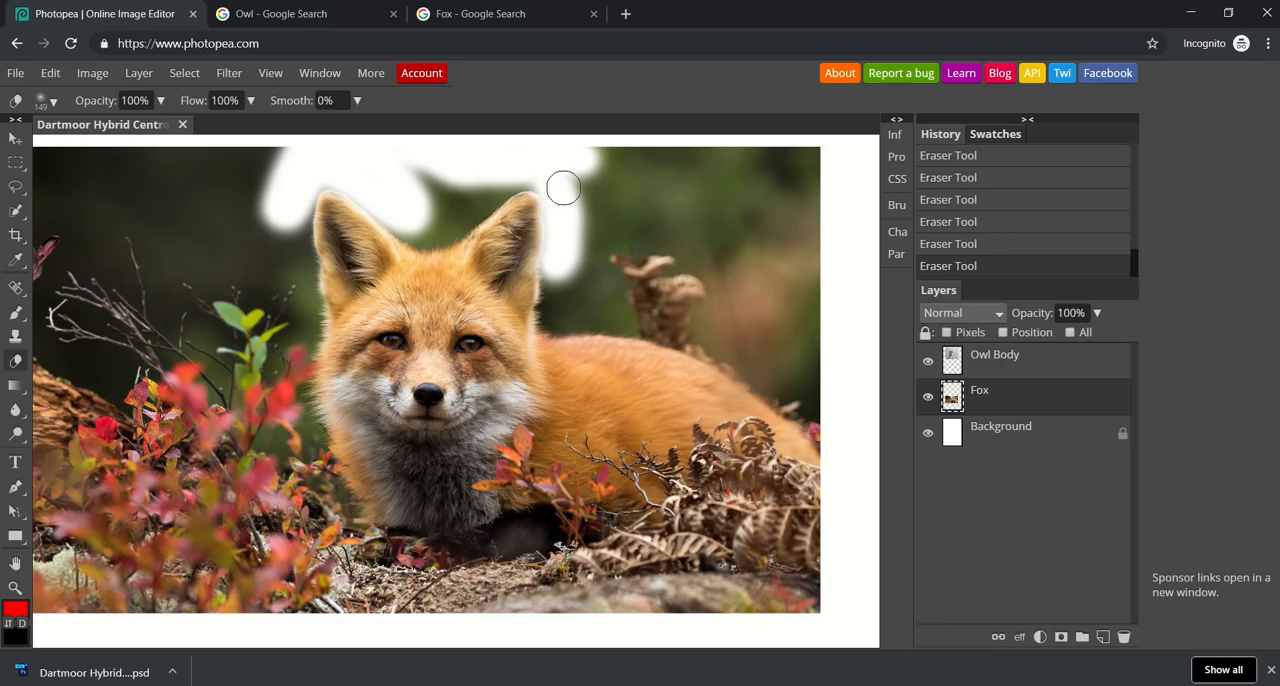
mouse_move(466, 179)
mouse_down()
mouse_move(409, 181)
mouse_move(428, 192)
mouse_move(429, 217)
mouse_move(519, 171)
mouse_up()
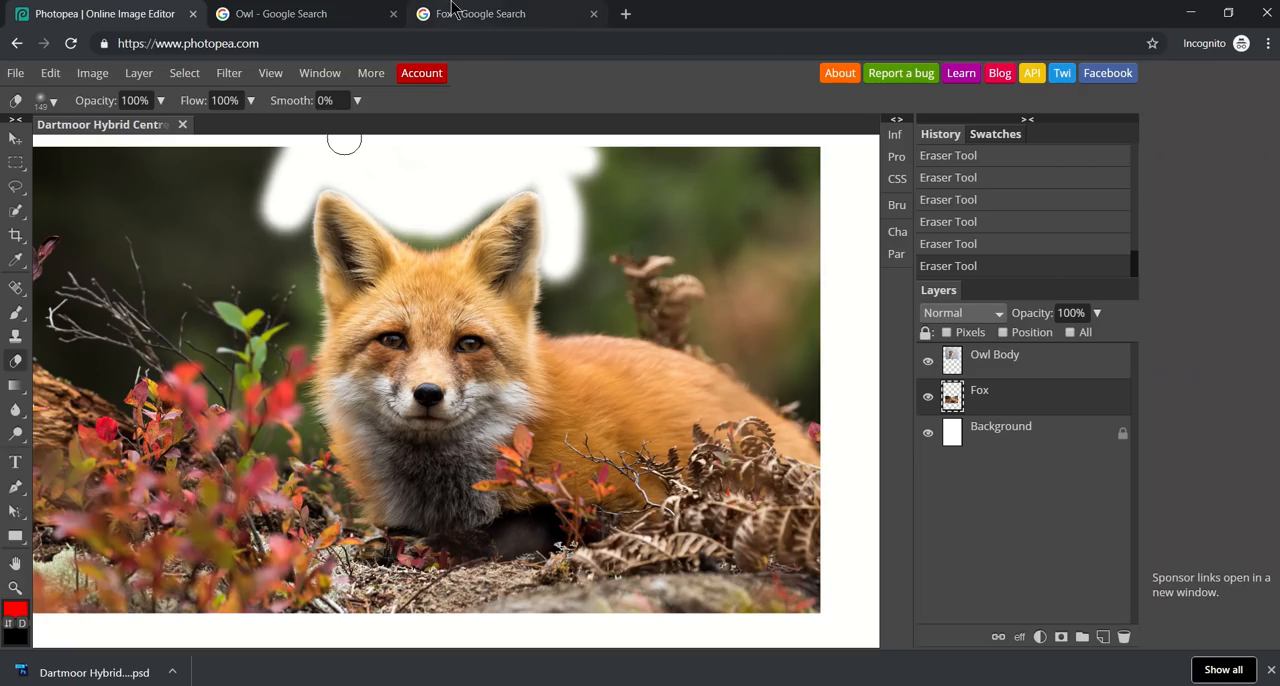
click(541, 40)
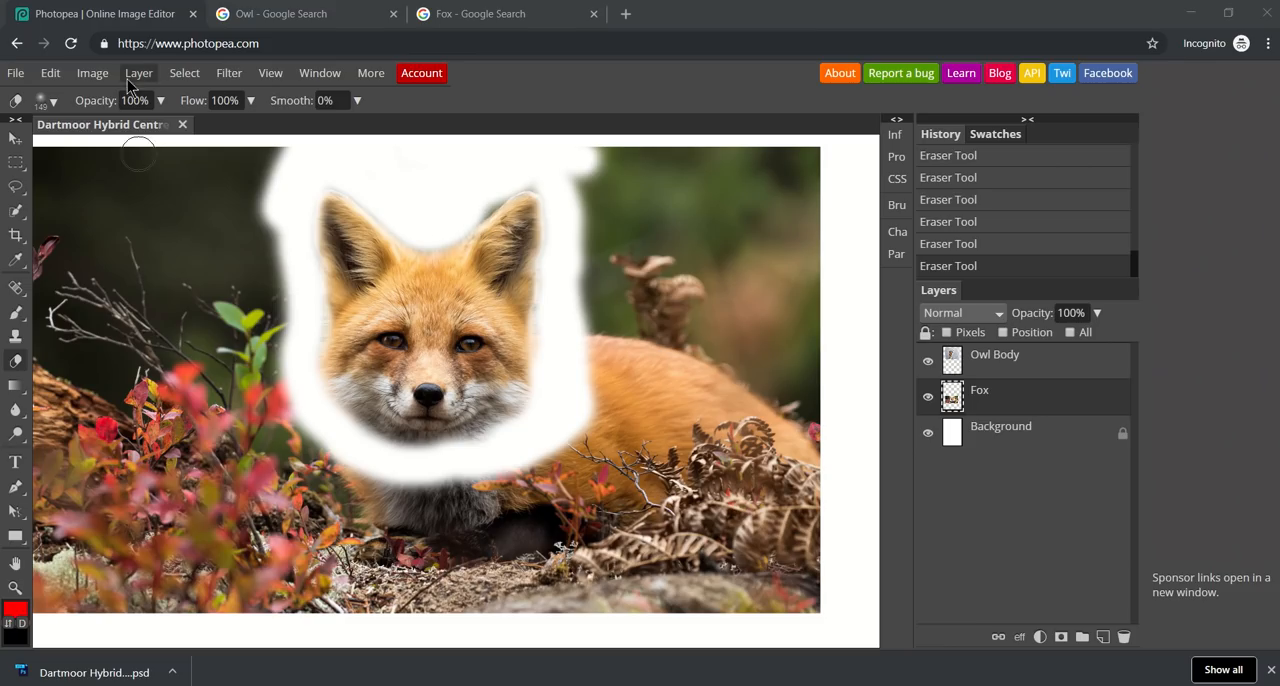
Enlarge the eraser to 507 px and erase the foliage to the left of and below the fox's head.
click(60, 105)
drag(134, 146, 185, 146)
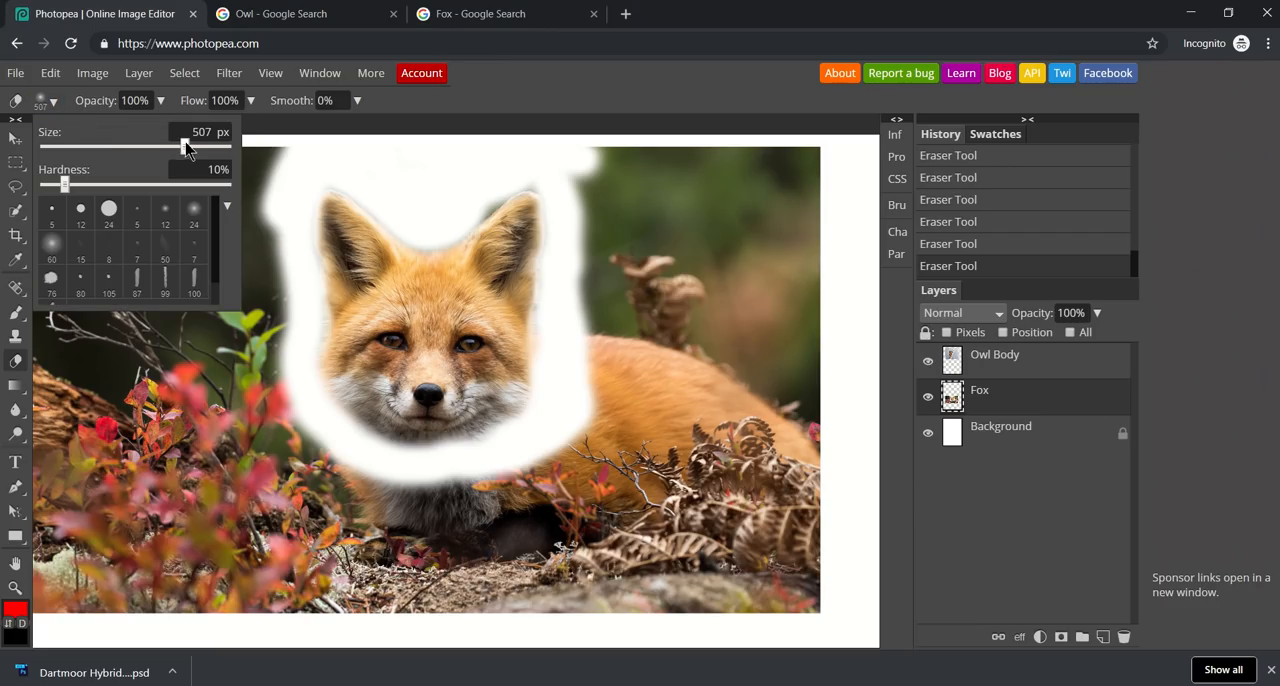
mouse_move(215, 425)
mouse_down()
mouse_move(294, 486)
mouse_move(357, 491)
mouse_move(408, 527)
mouse_move(251, 457)
mouse_move(168, 337)
mouse_move(126, 217)
mouse_move(80, 271)
mouse_move(80, 509)
mouse_move(141, 585)
mouse_up()
Raise the eraser hardness to 80% and erase the remaining background and the fox's body around the head.
click(42, 100)
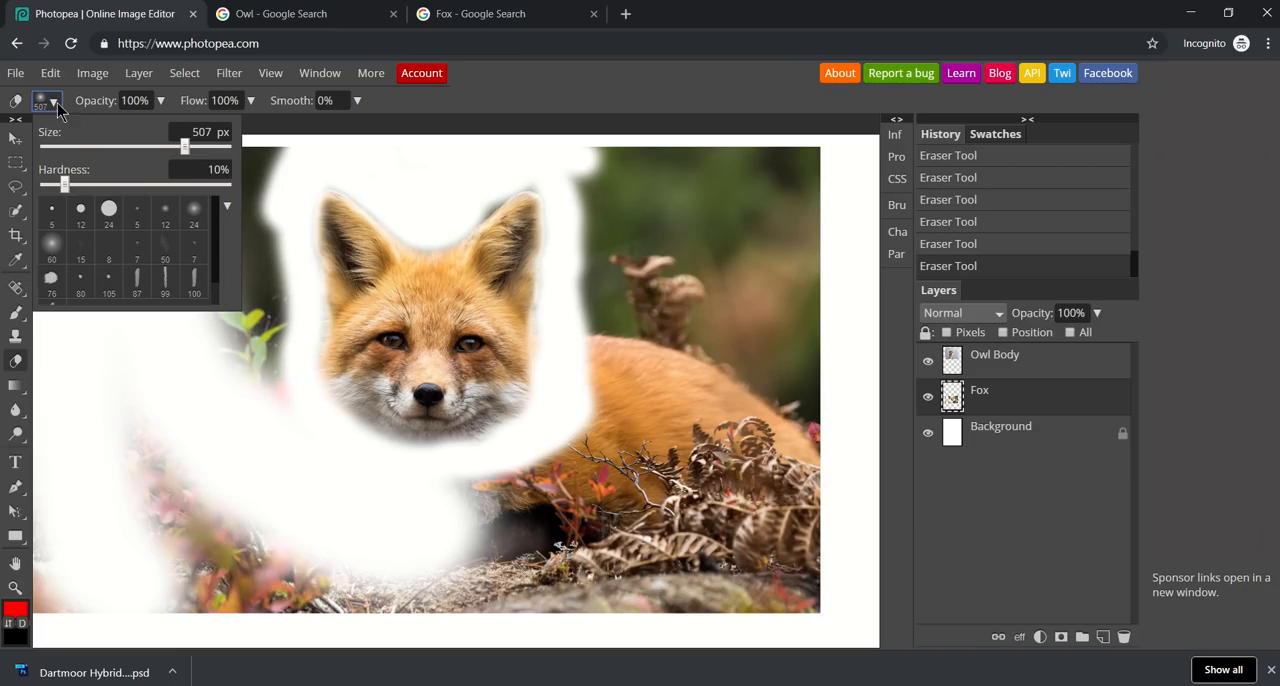
drag(65, 188, 188, 188)
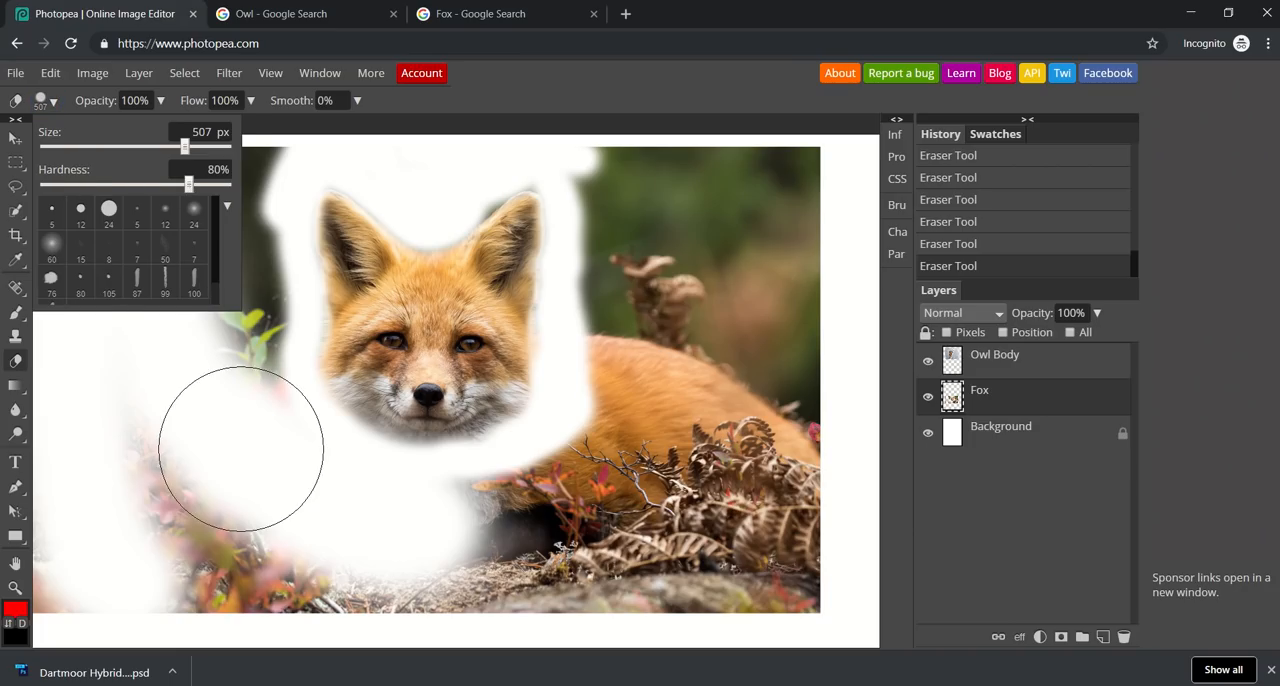
click(209, 463)
mouse_move(272, 522)
mouse_down()
mouse_move(208, 345)
mouse_move(201, 243)
mouse_move(229, 296)
mouse_move(233, 318)
mouse_move(184, 241)
mouse_move(169, 158)
mouse_move(228, 145)
mouse_up()
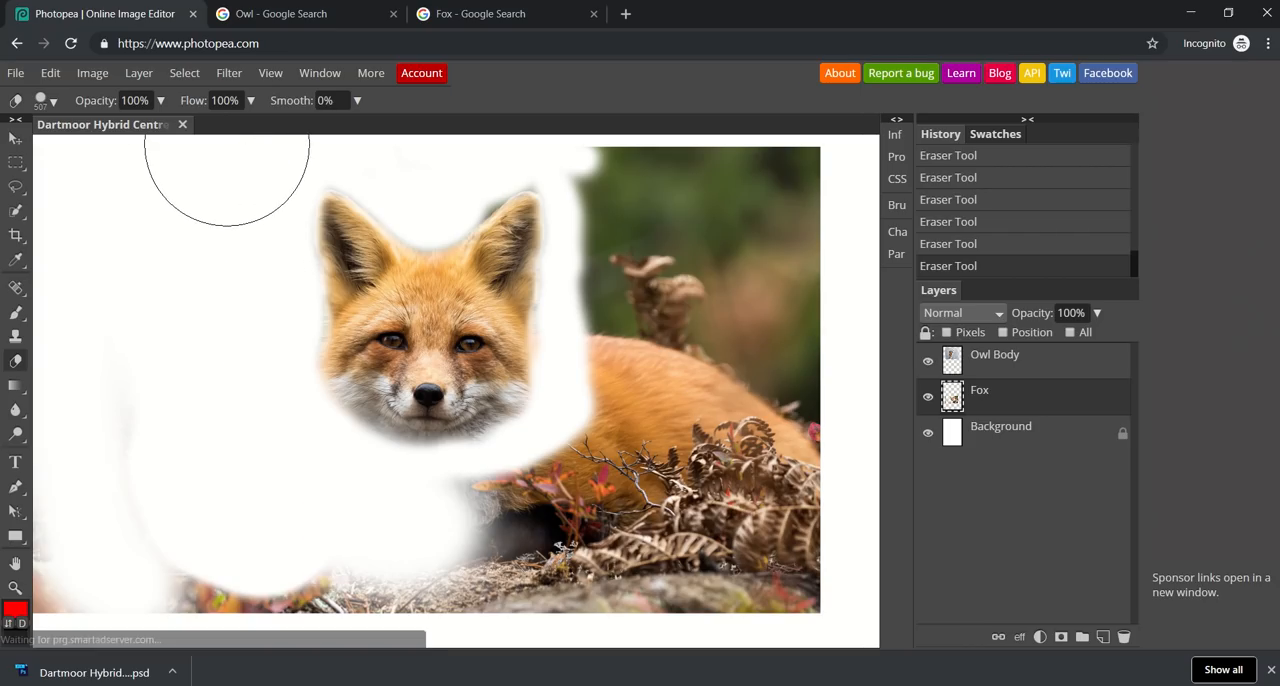
mouse_move(213, 491)
mouse_down()
mouse_move(277, 583)
mouse_move(787, 577)
mouse_move(760, 480)
mouse_move(771, 309)
mouse_move(751, 171)
mouse_move(649, 171)
mouse_move(609, 523)
mouse_move(490, 539)
mouse_move(494, 646)
mouse_up()
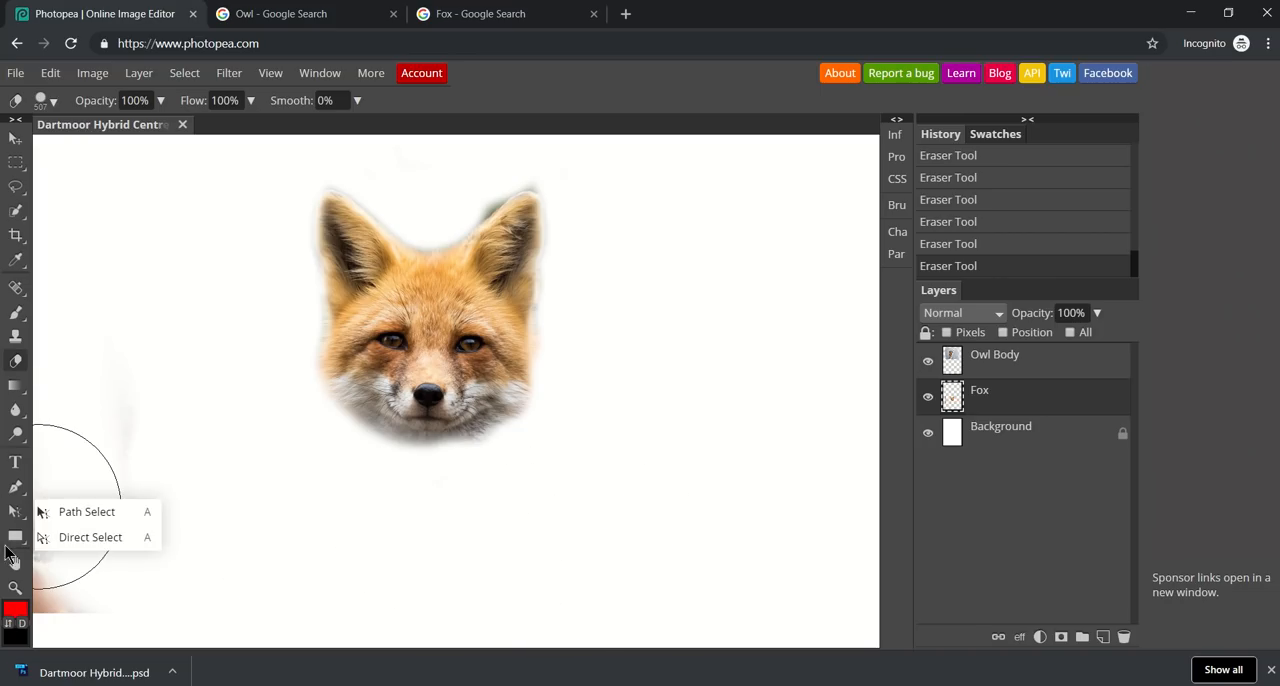
Erase the leftover strip of background along the left edge of the fox photo.
click(14, 562)
drag(135, 557, 317, 563)
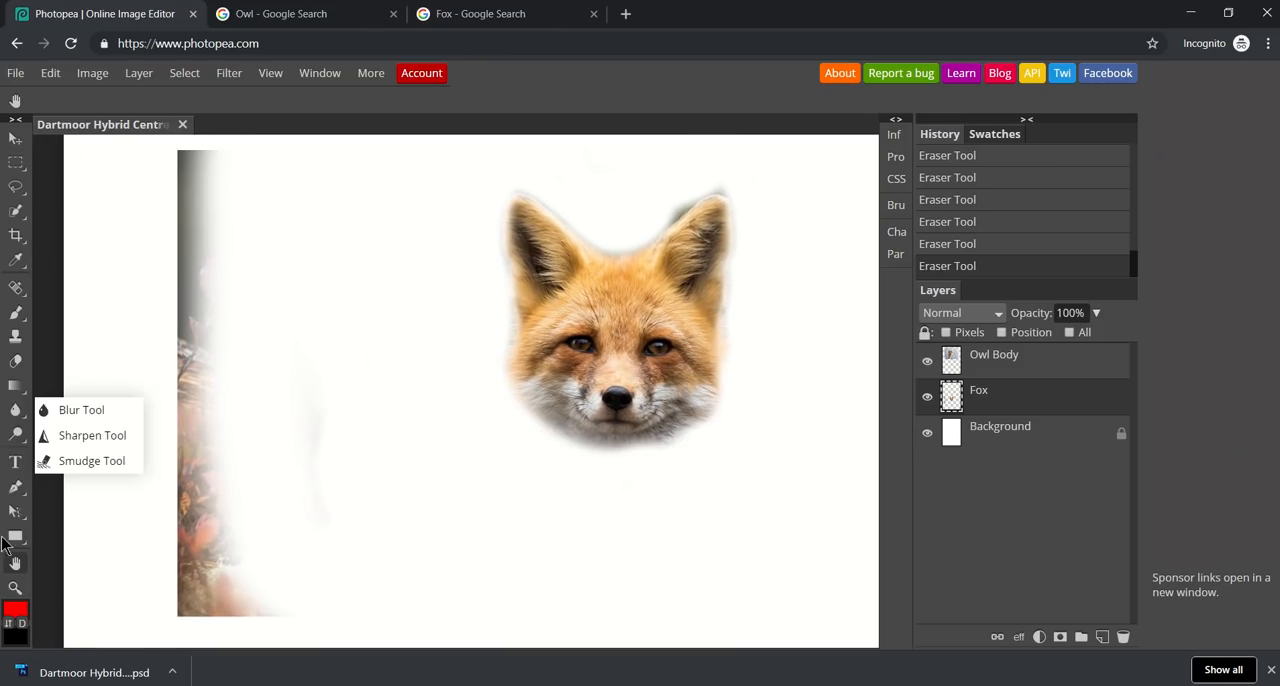
mouse_move(17, 415)
click(17, 361)
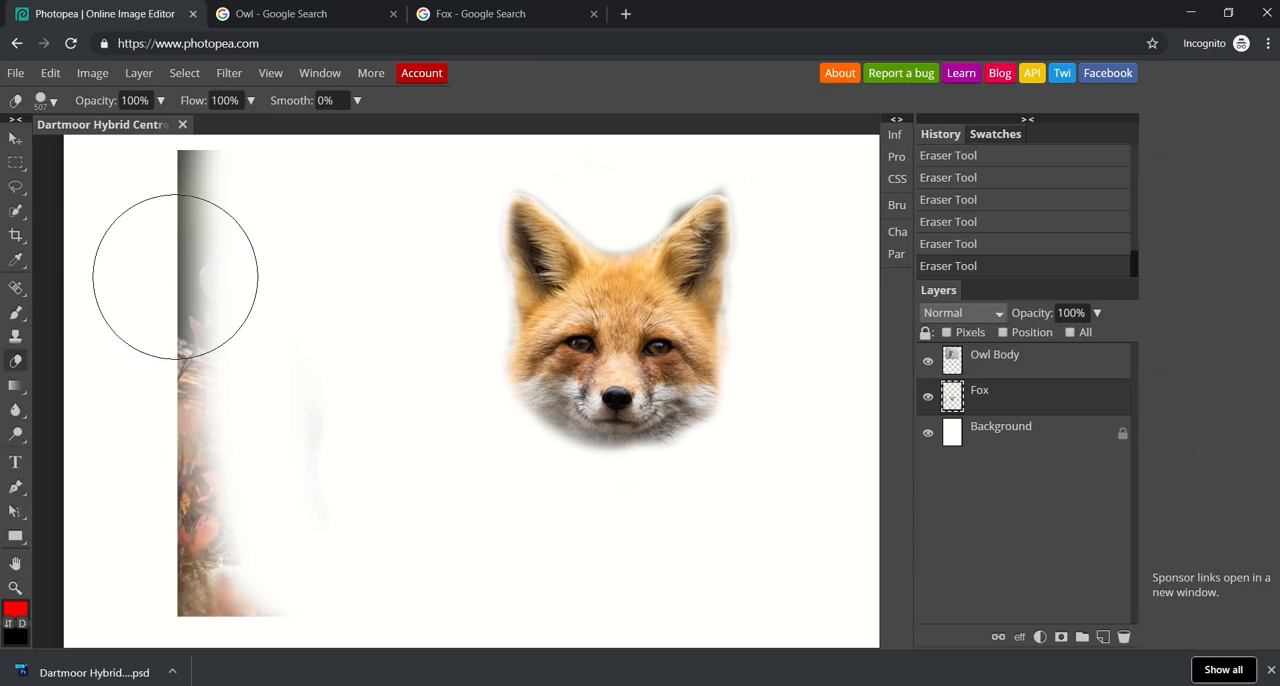
mouse_move(171, 177)
mouse_down()
mouse_move(211, 312)
mouse_move(185, 578)
mouse_move(223, 580)
mouse_up()
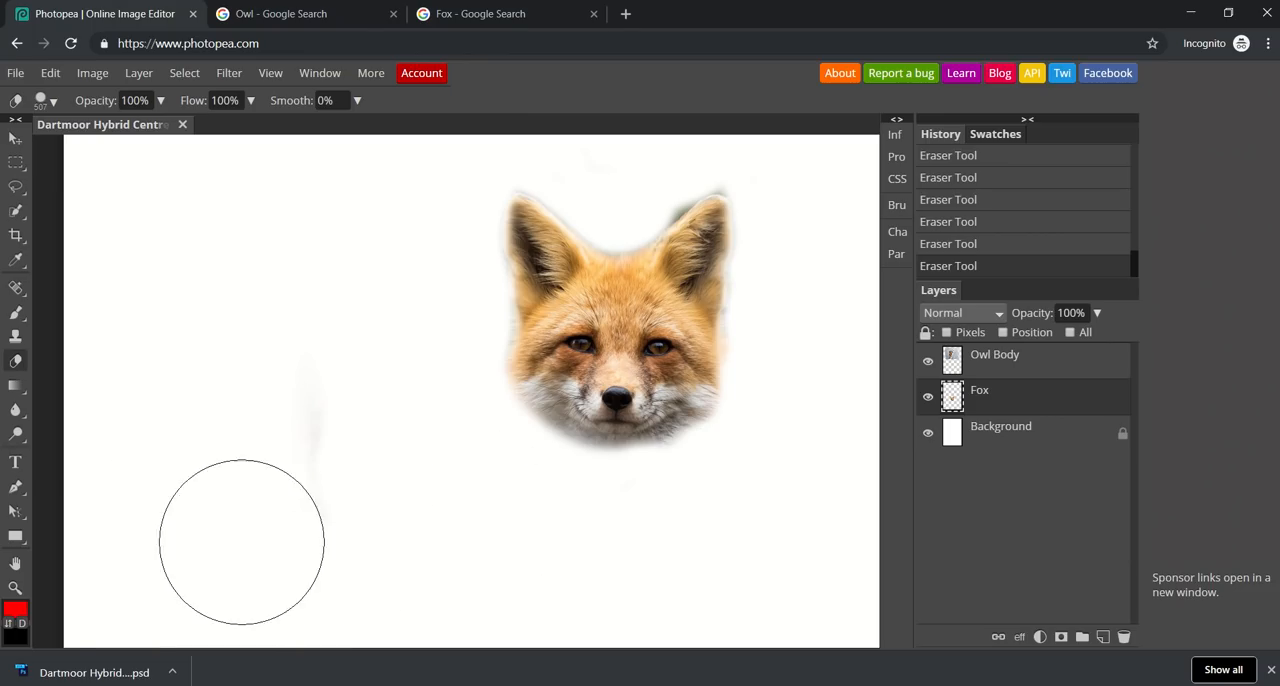
Make a Polygonal Lasso selection tracing the head's right side and the dip between the ears, closing it through the blank area outside.
click(15, 563)
mouse_move(340, 507)
mouse_down()
mouse_move(267, 497)
mouse_move(186, 580)
mouse_move(180, 560)
mouse_up()
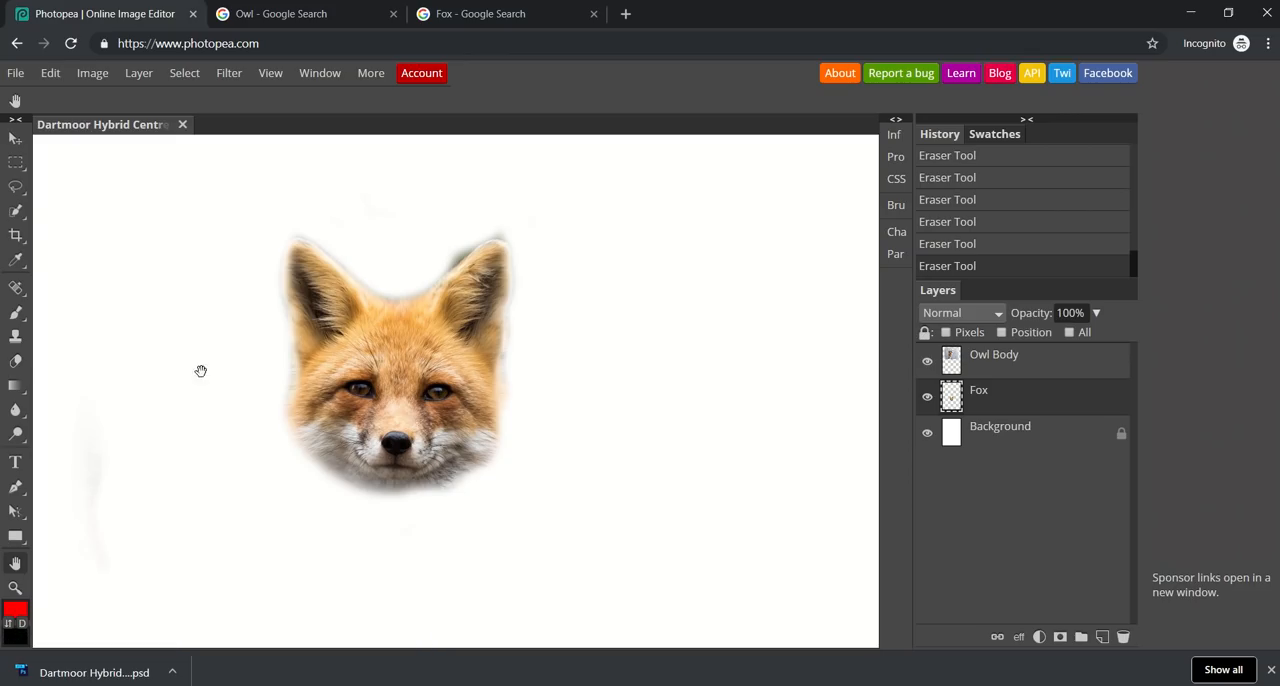
right_click(27, 216)
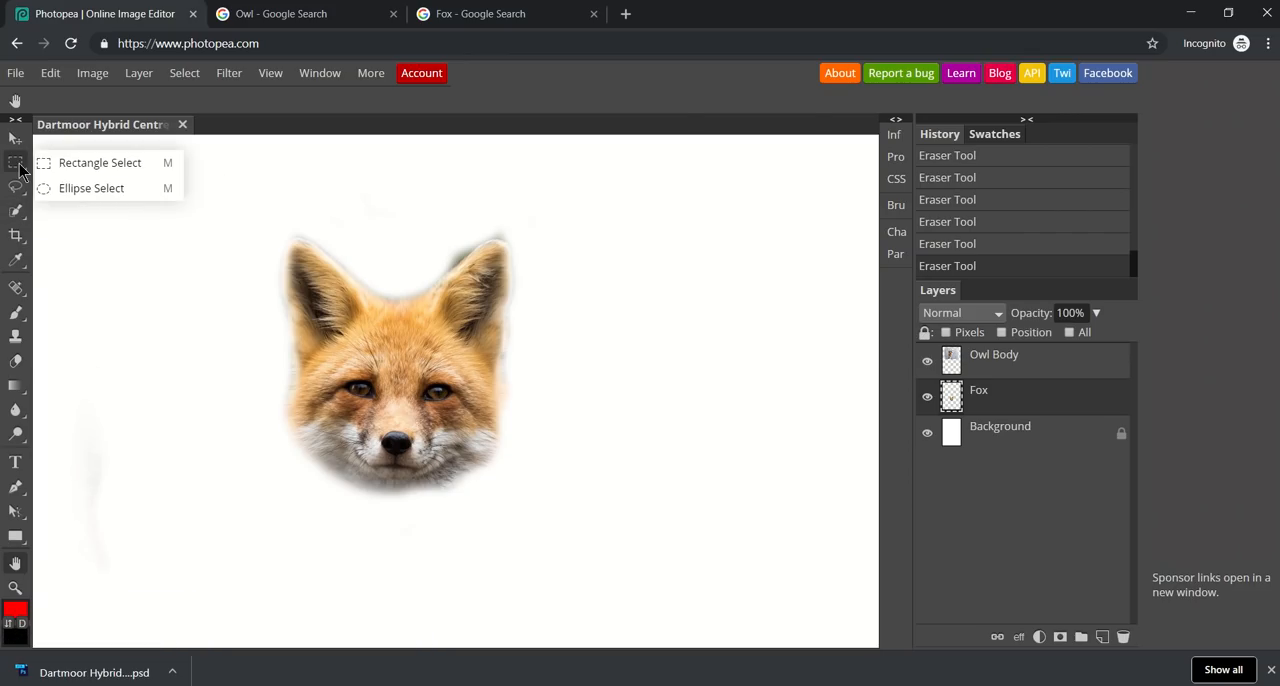
mouse_move(20, 181)
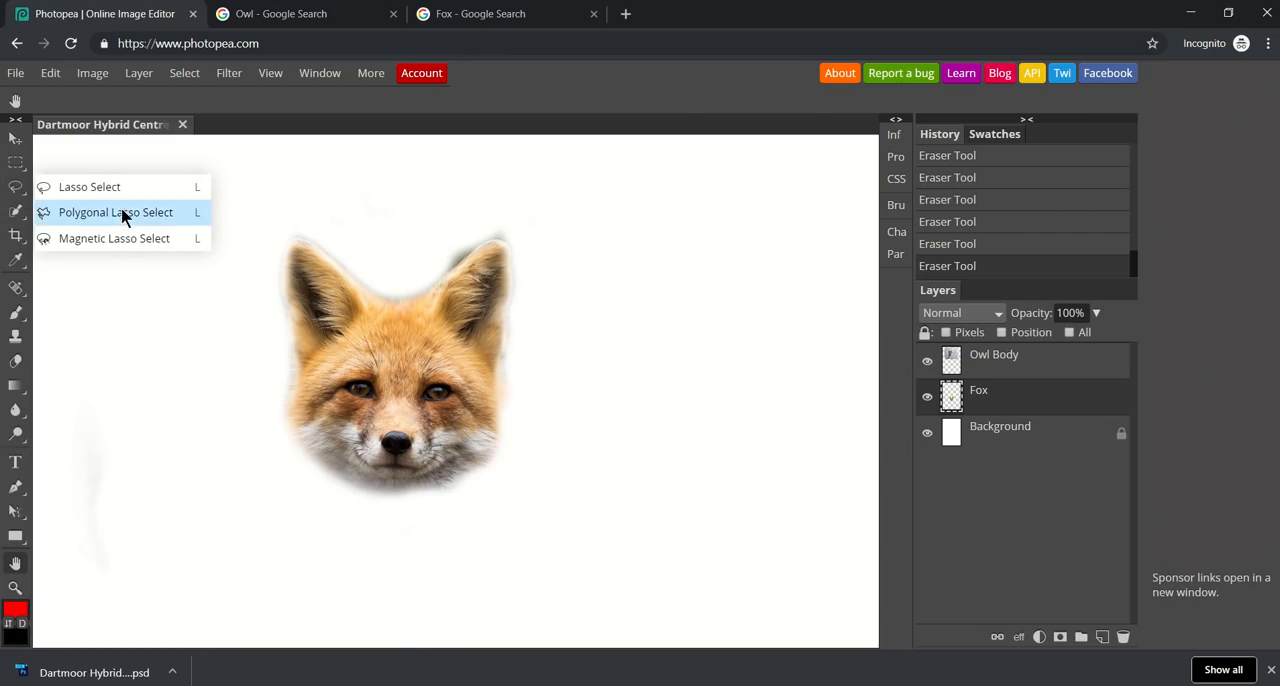
click(12, 192)
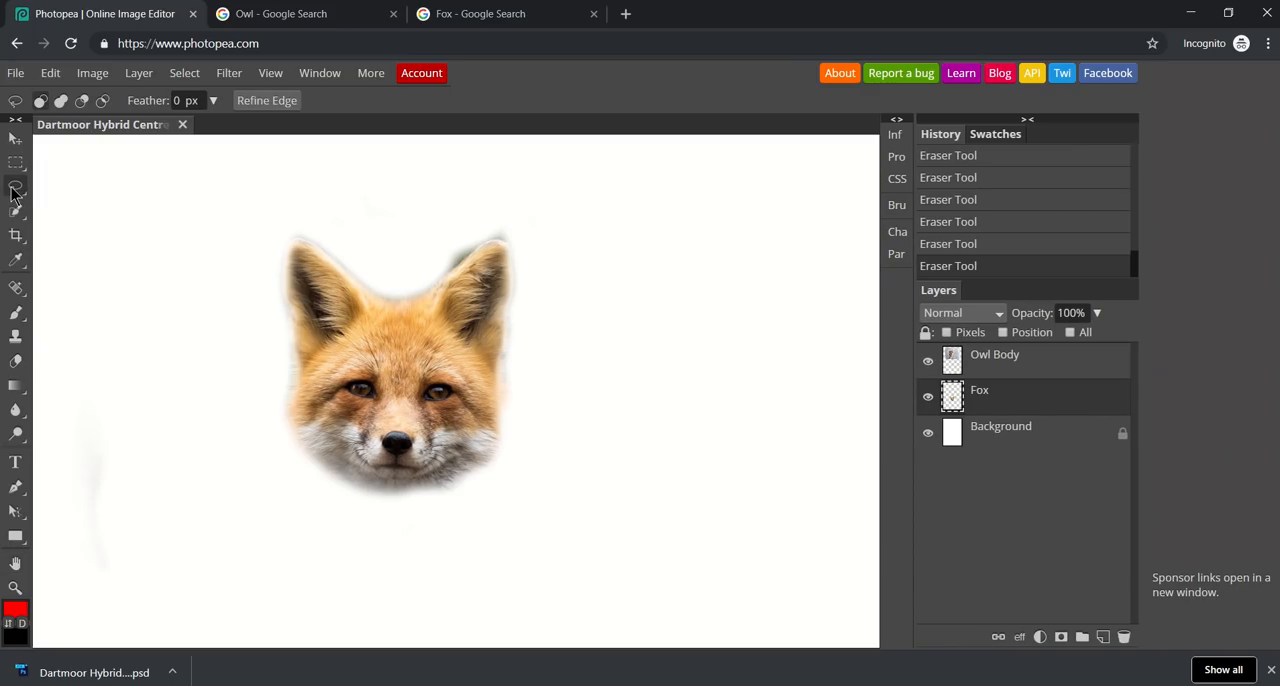
click(62, 195)
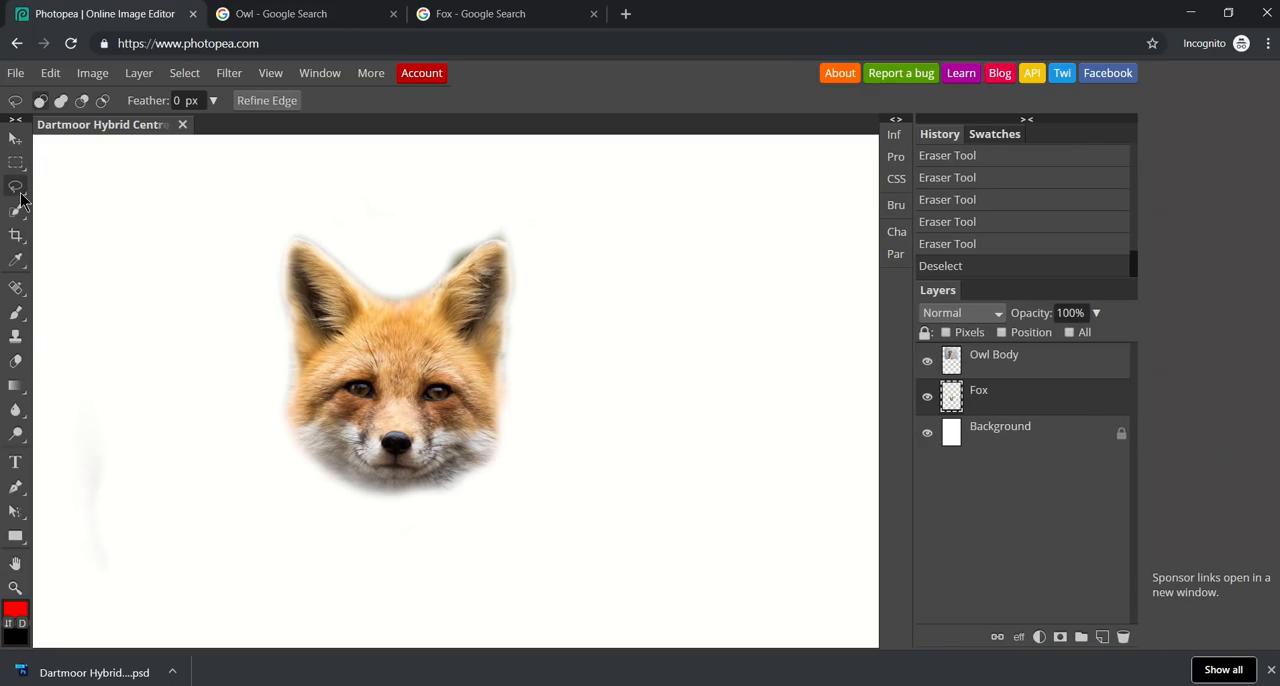
mouse_move(20, 196)
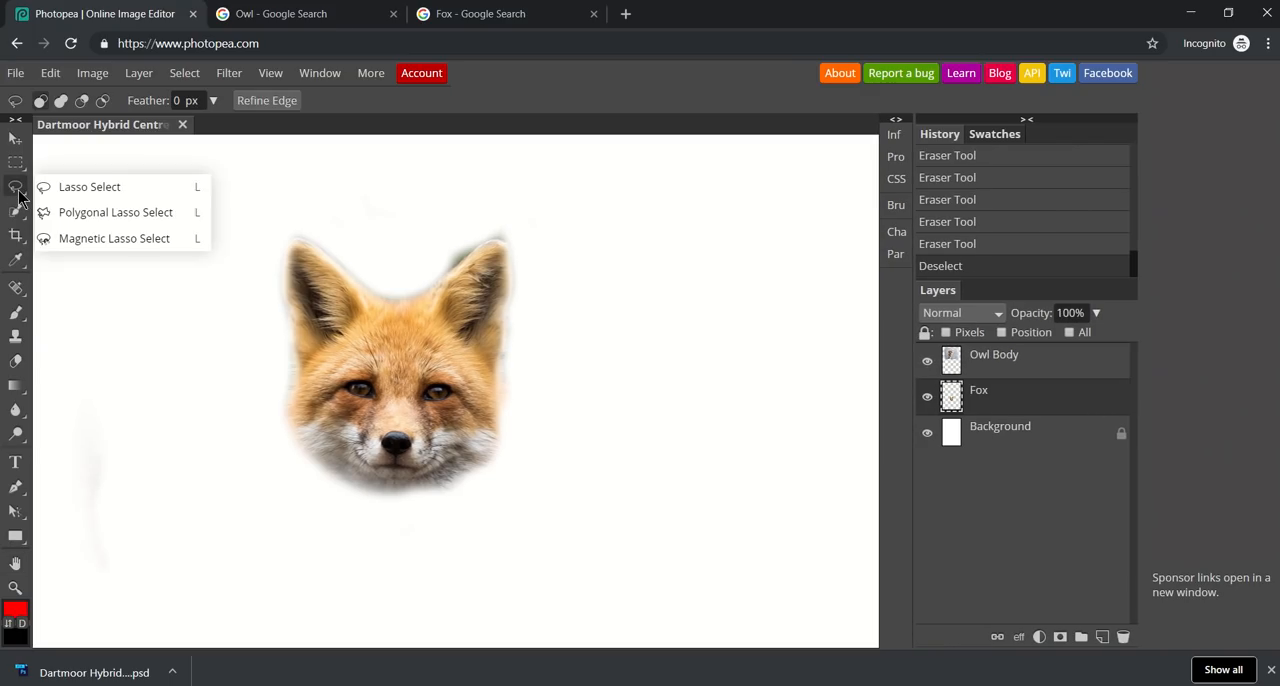
click(93, 213)
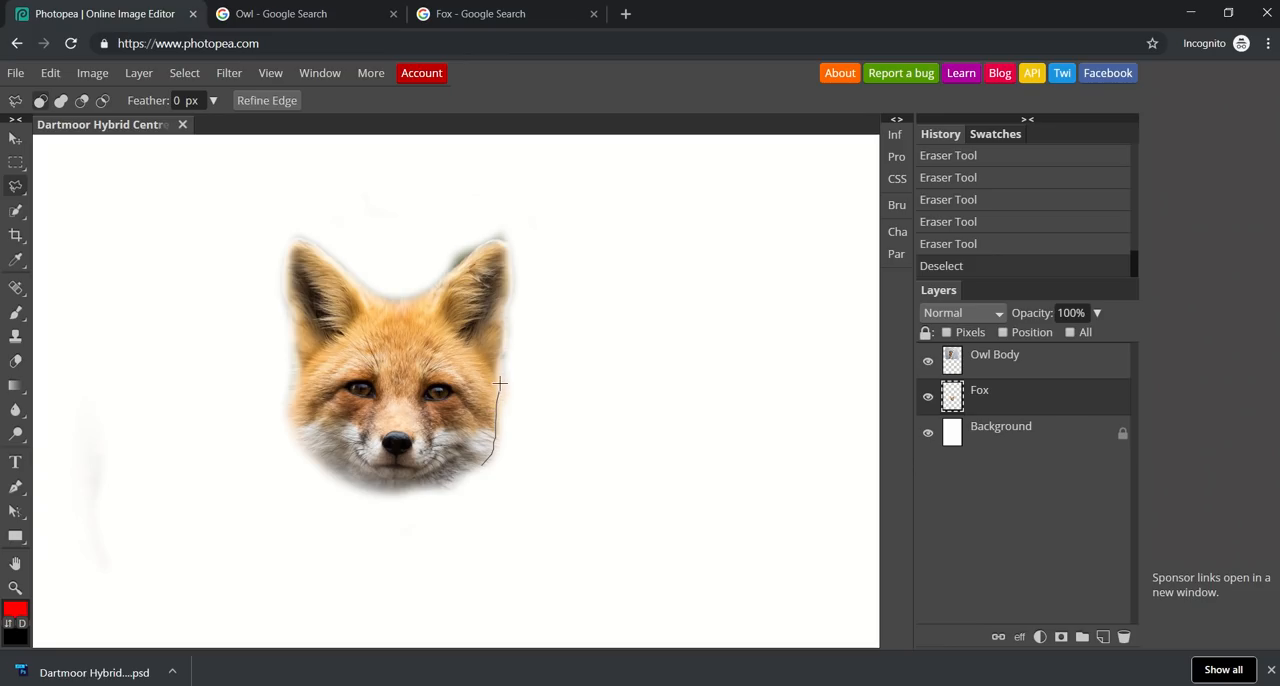
drag(500, 377, 502, 355)
drag(489, 240, 463, 262)
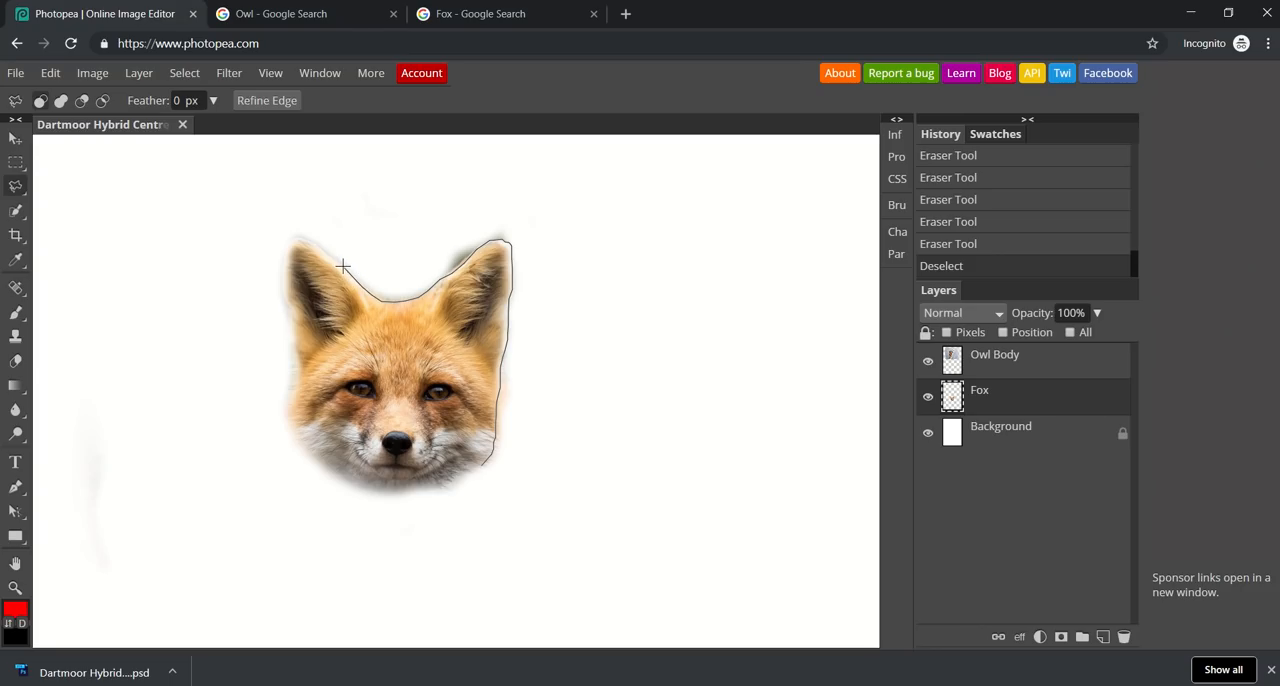
mouse_move(331, 257)
mouse_down()
mouse_move(342, 205)
mouse_move(527, 187)
mouse_move(662, 194)
mouse_move(717, 370)
mouse_move(638, 497)
mouse_move(551, 517)
mouse_move(483, 482)
mouse_up()
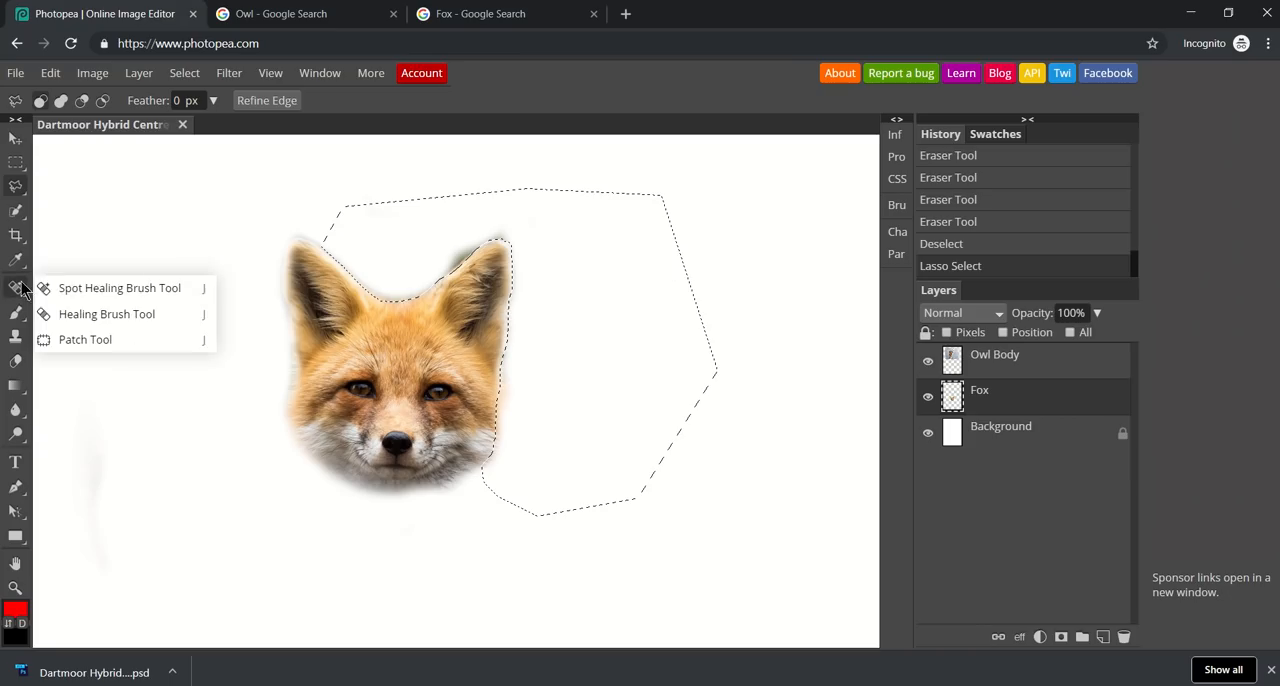
Erase the fringe inside the selection along the fox head's right edge with a softer 143 px eraser, and clear the selection.
click(16, 362)
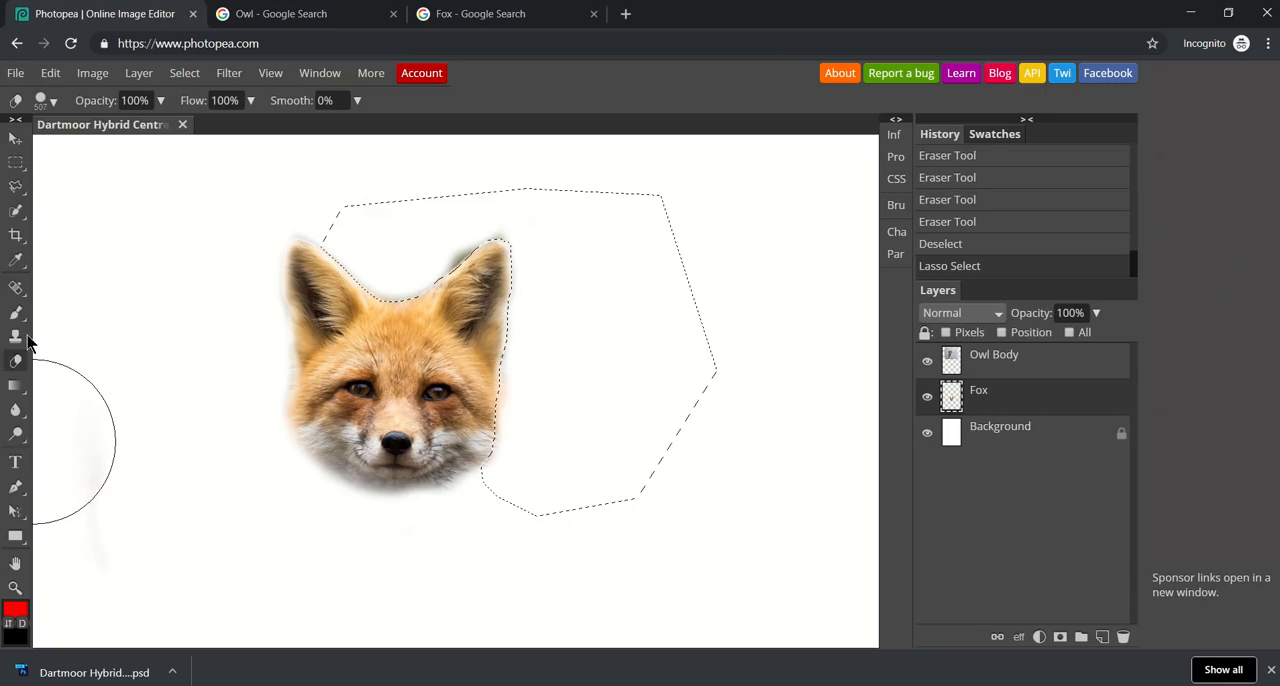
click(45, 100)
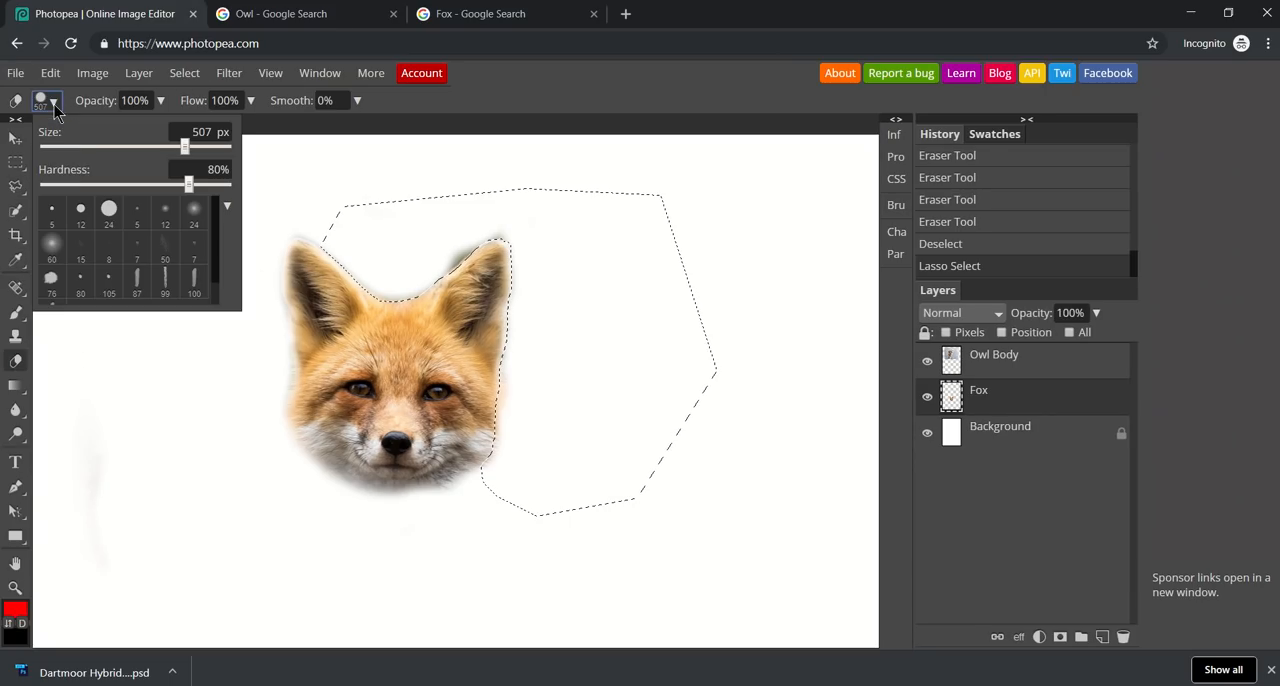
click(72, 184)
drag(72, 184, 64, 186)
drag(184, 147, 132, 147)
mouse_move(317, 232)
mouse_down()
mouse_move(399, 304)
mouse_move(493, 229)
mouse_move(521, 242)
mouse_move(491, 465)
mouse_move(466, 479)
mouse_move(536, 259)
mouse_move(503, 225)
mouse_move(386, 281)
mouse_move(328, 242)
mouse_up()
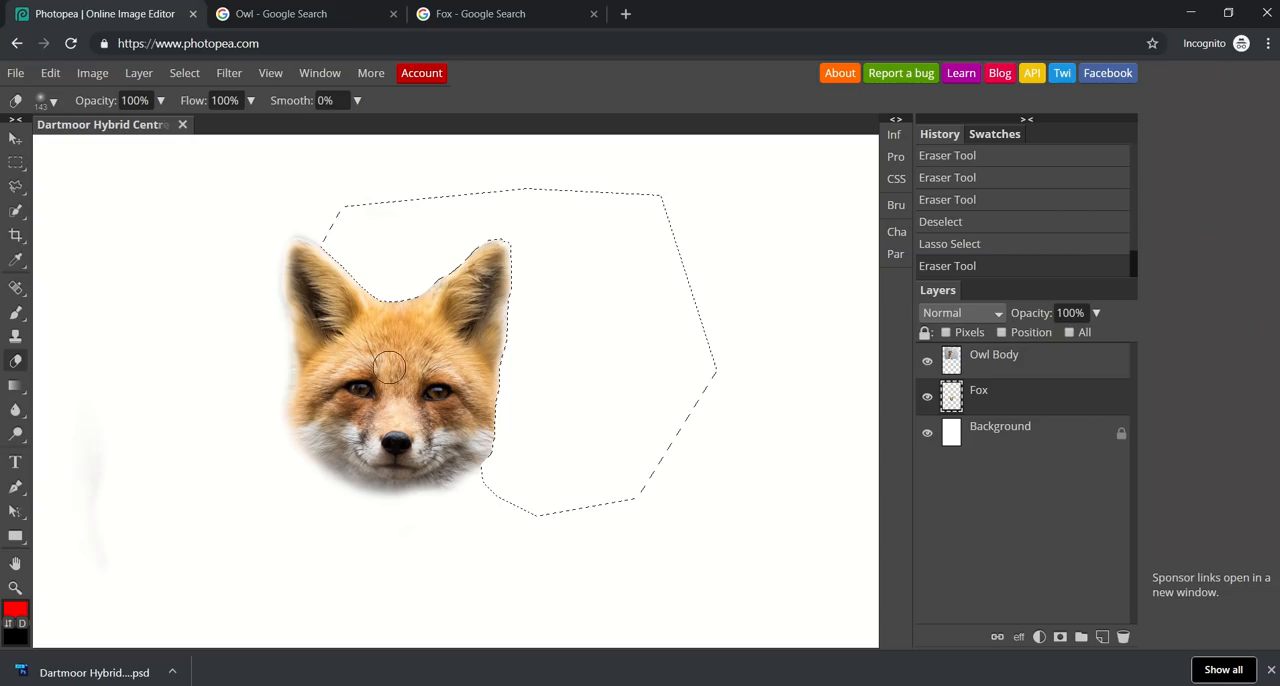
drag(397, 374, 502, 374)
drag(523, 263, 518, 414)
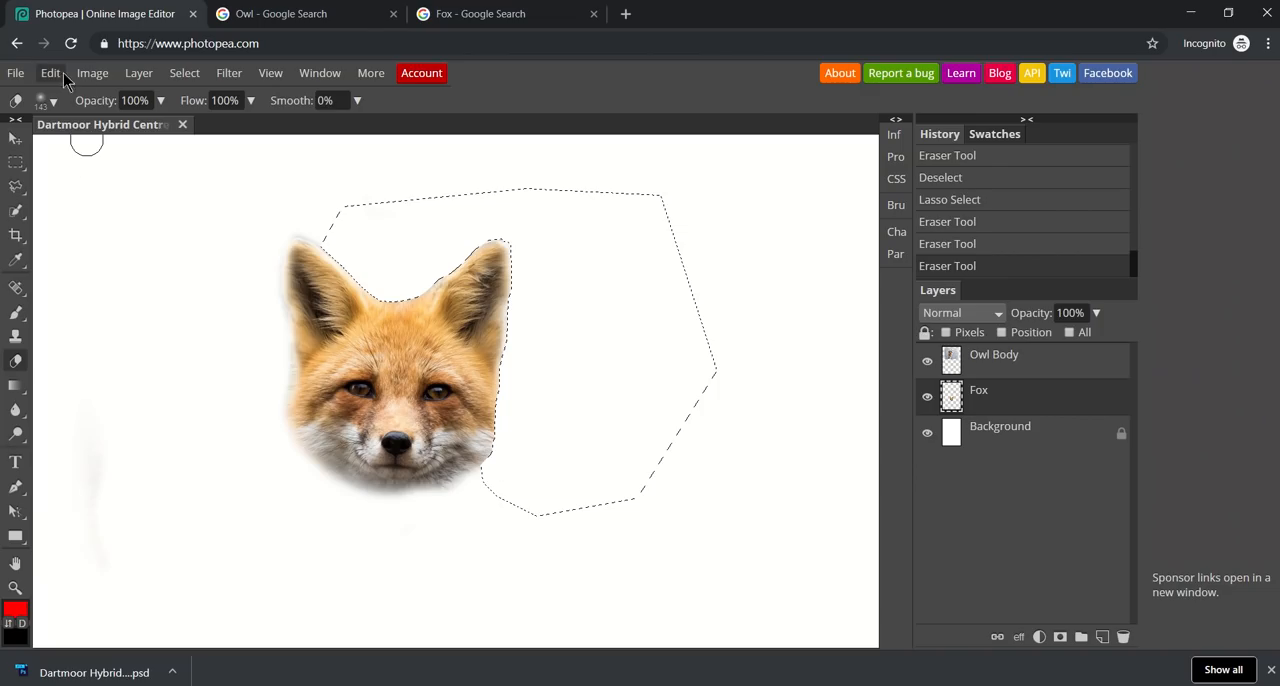
click(176, 78)
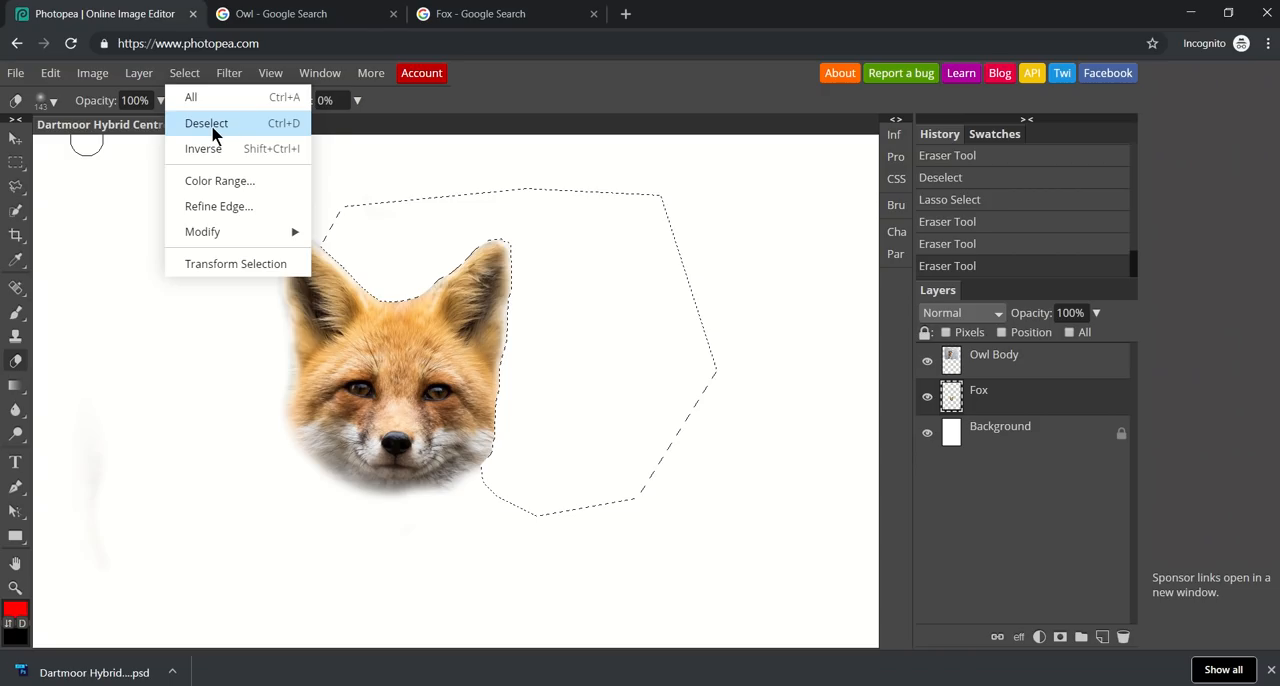
click(213, 130)
On the Owl Body layer, make a Polygonal Lasso selection of the background wedge between the owl's tail and the post.
mouse_move(15, 172)
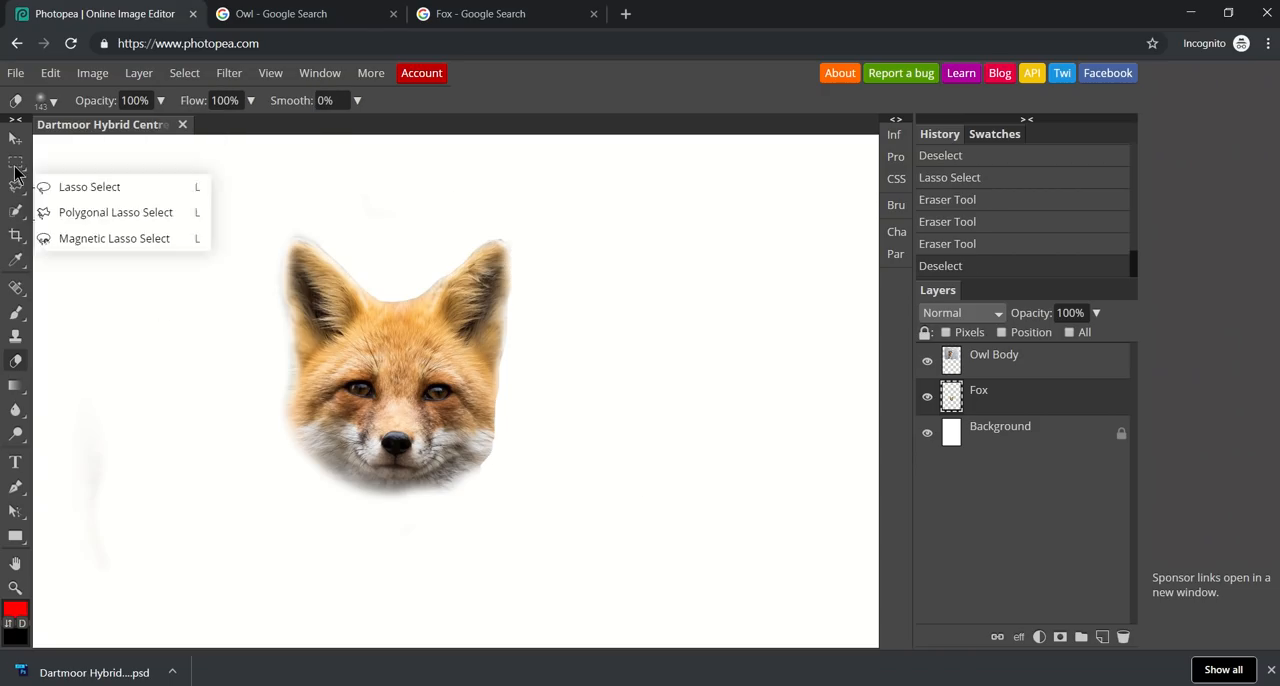
click(15, 142)
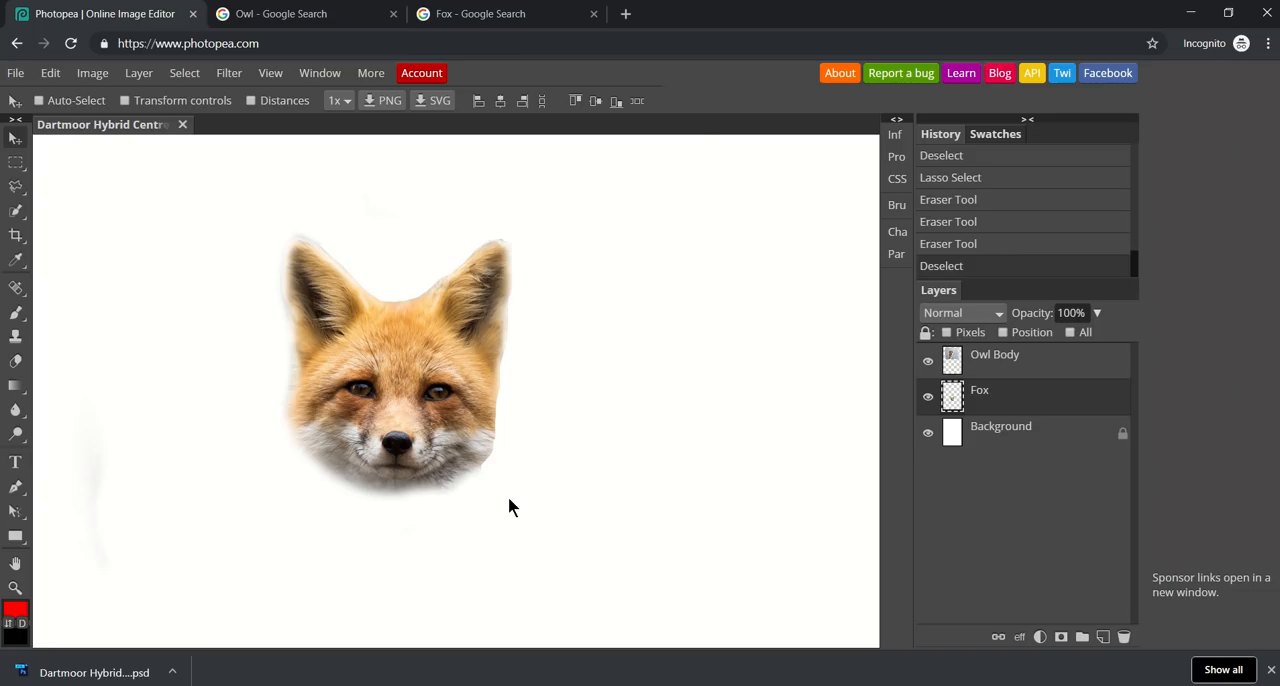
scroll(508, 506, down, 5)
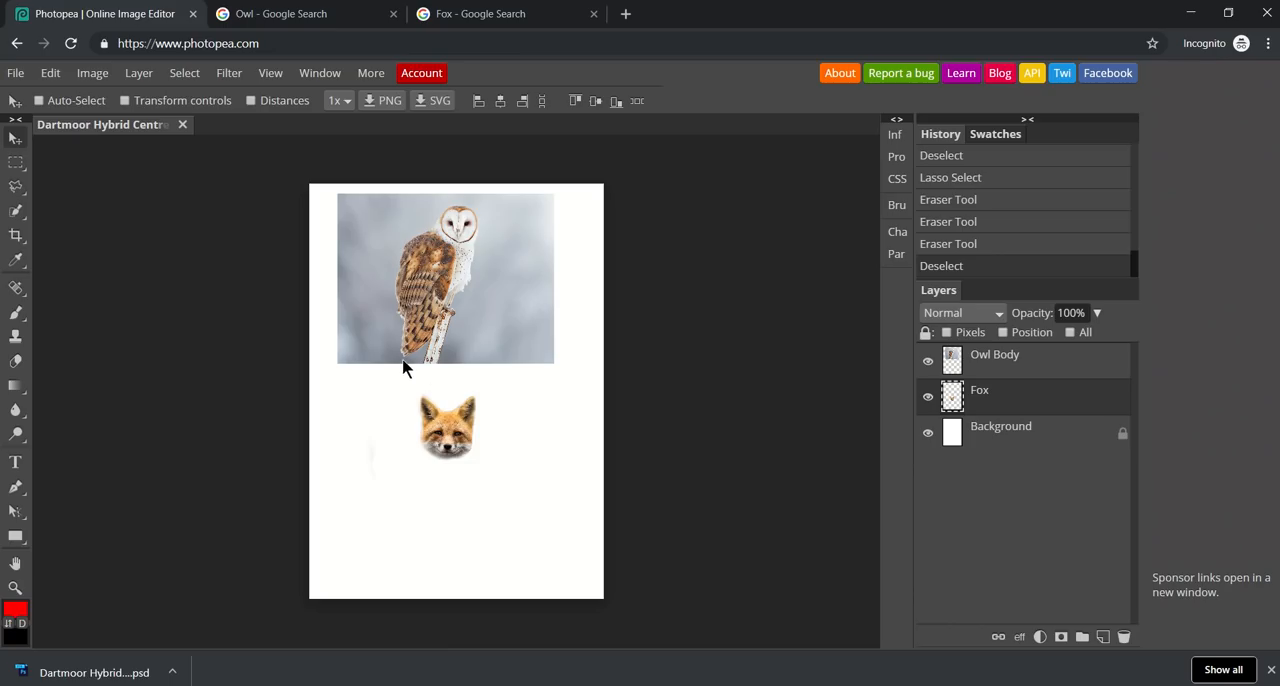
key(ctrl+plus)
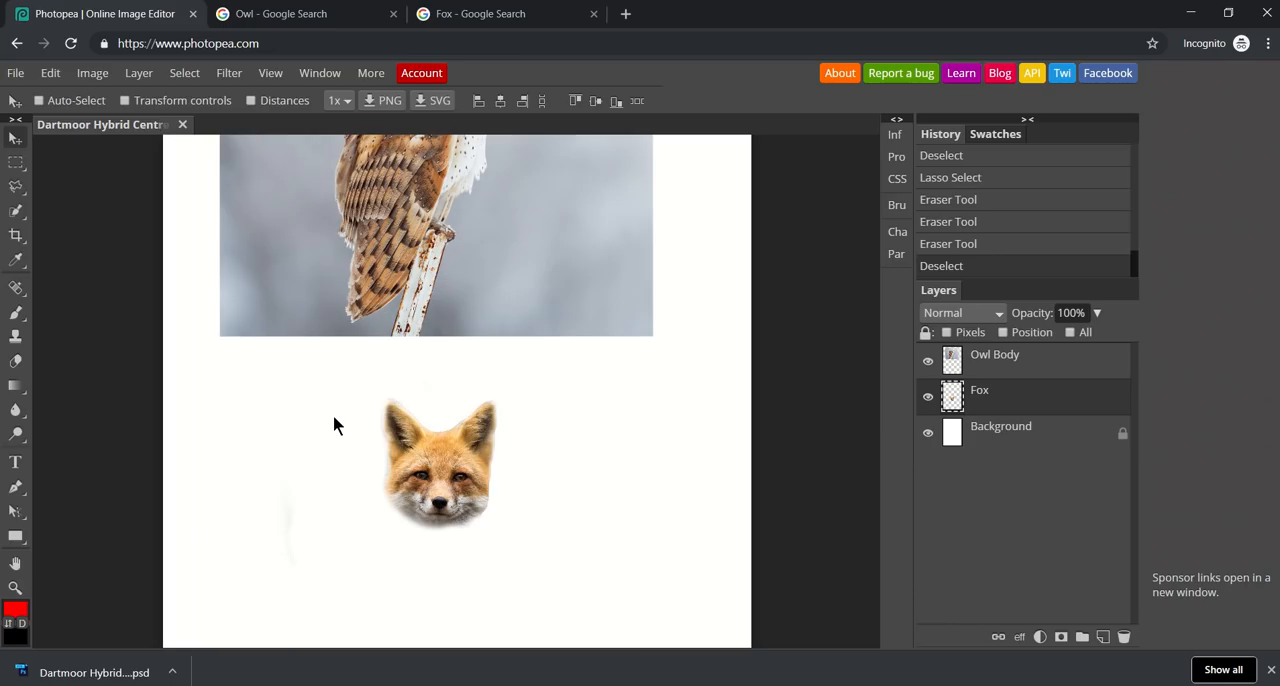
click(1005, 366)
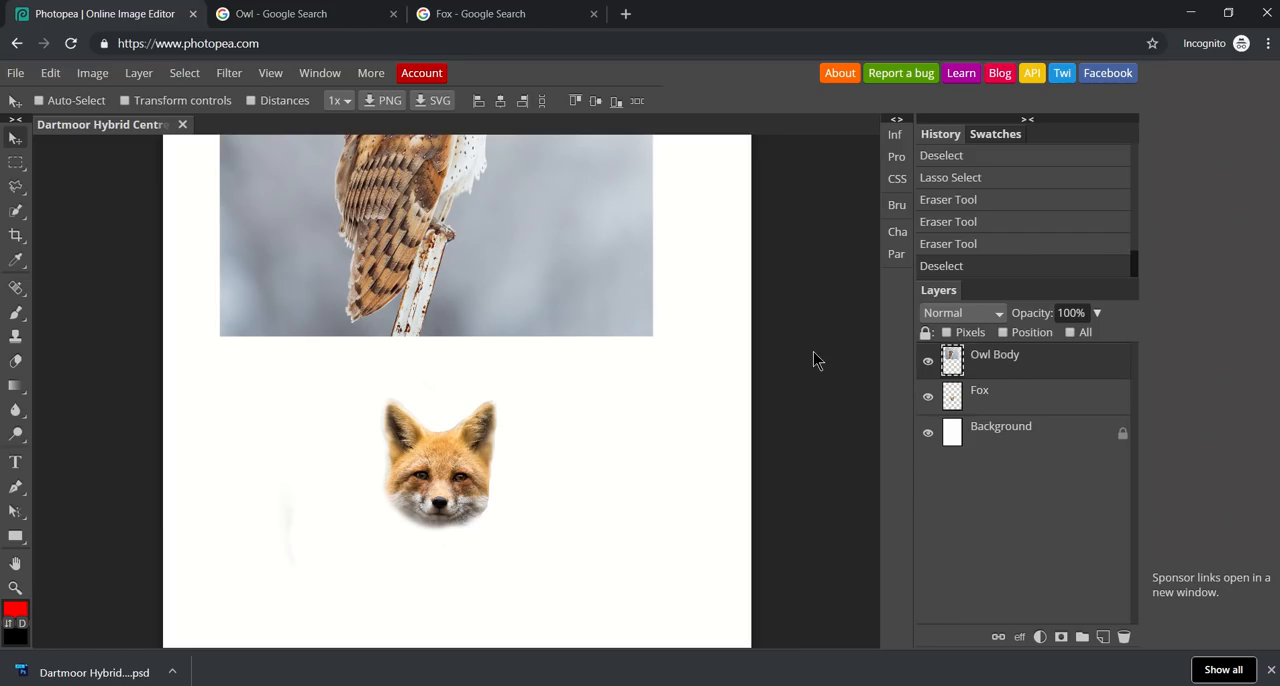
click(15, 563)
drag(366, 374, 383, 593)
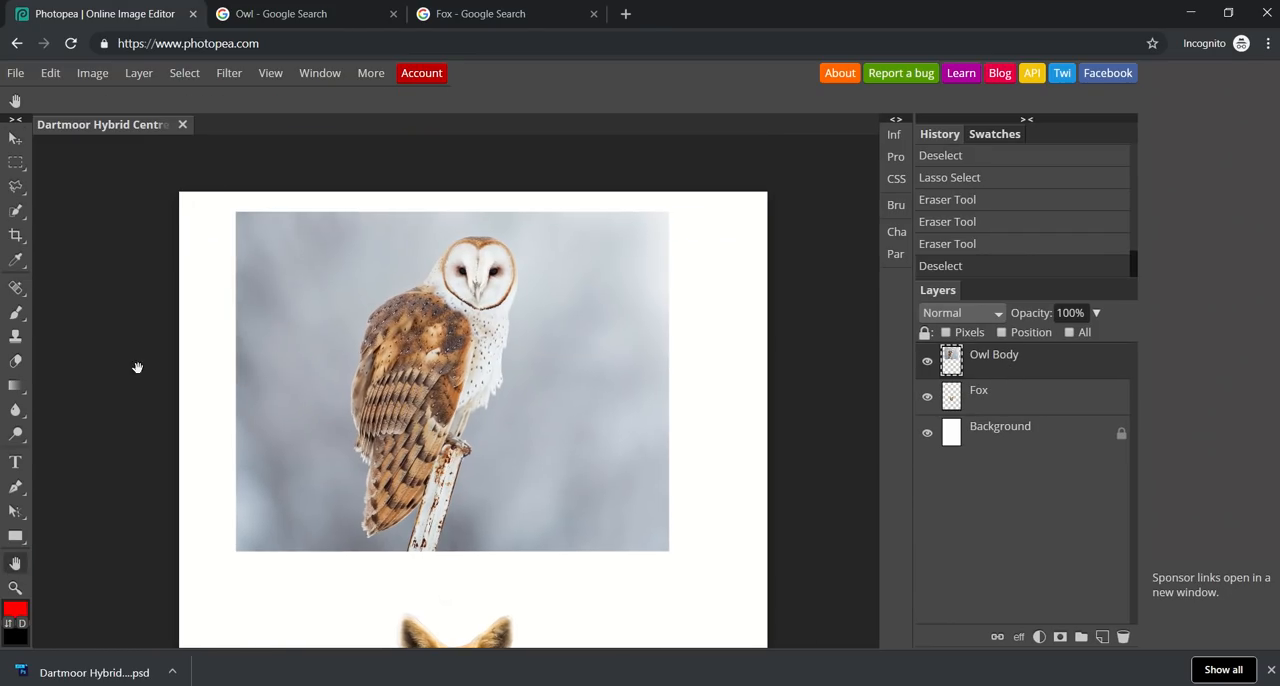
mouse_move(15, 186)
click(50, 213)
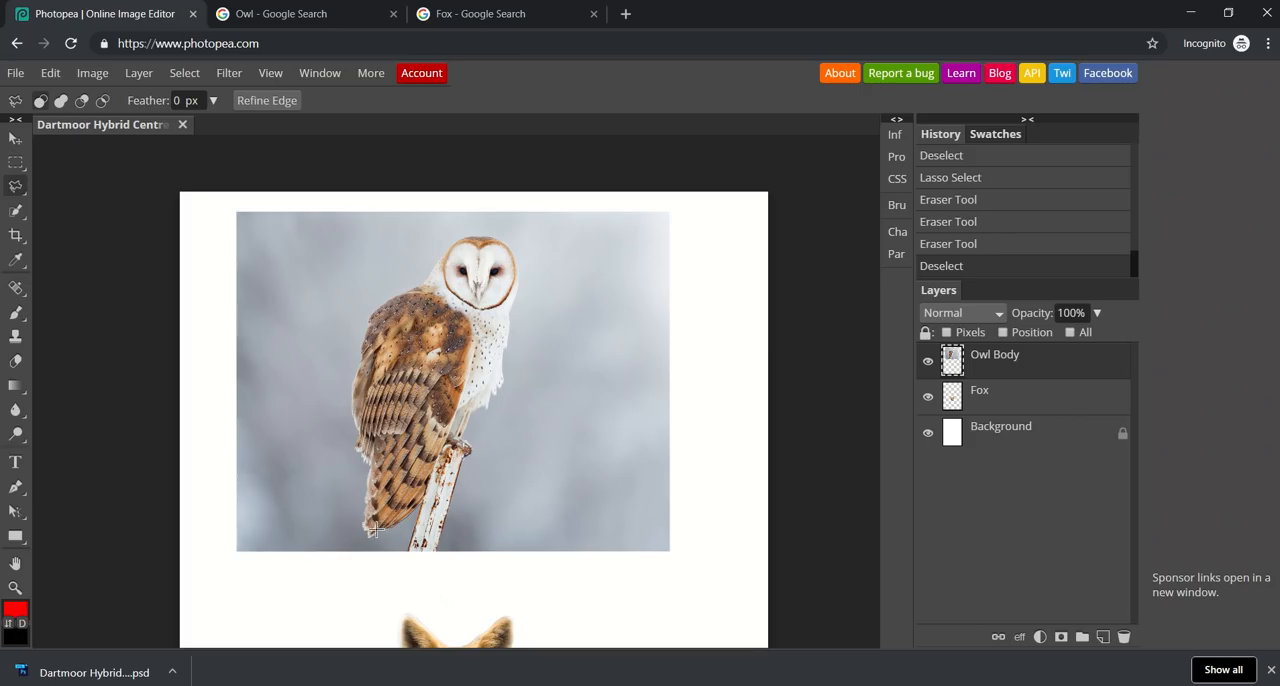
click(350, 551)
click(330, 611)
click(414, 584)
double_click(420, 510)
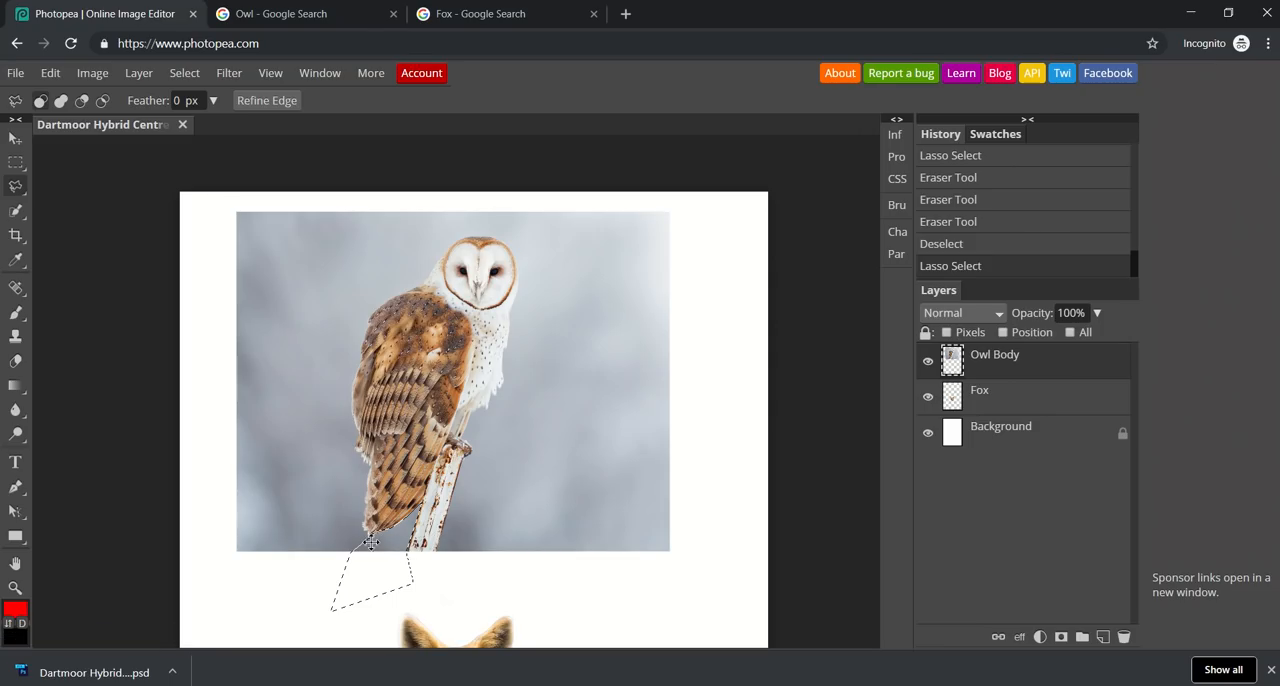
Erase the selected background between the owl's tail and the post, and clear the selection.
click(15, 361)
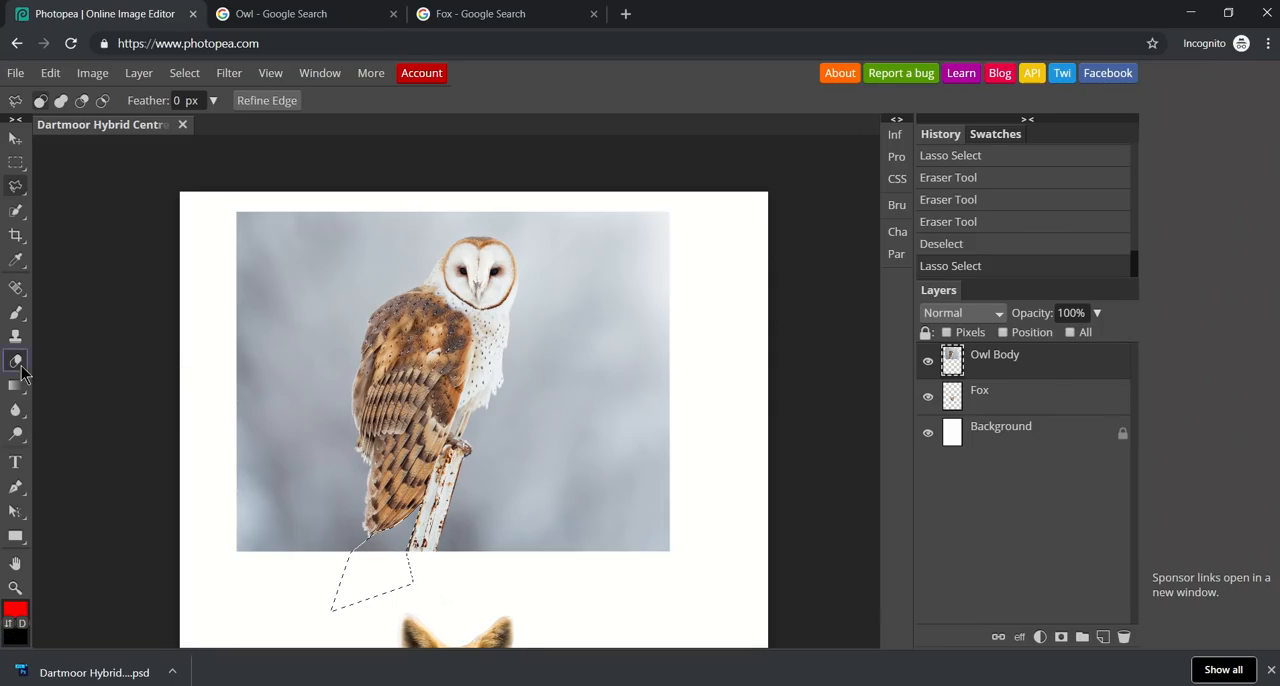
mouse_move(367, 541)
mouse_down()
mouse_move(423, 511)
mouse_move(402, 577)
mouse_move(371, 538)
mouse_move(408, 542)
mouse_move(365, 547)
mouse_move(372, 531)
mouse_move(396, 567)
mouse_up()
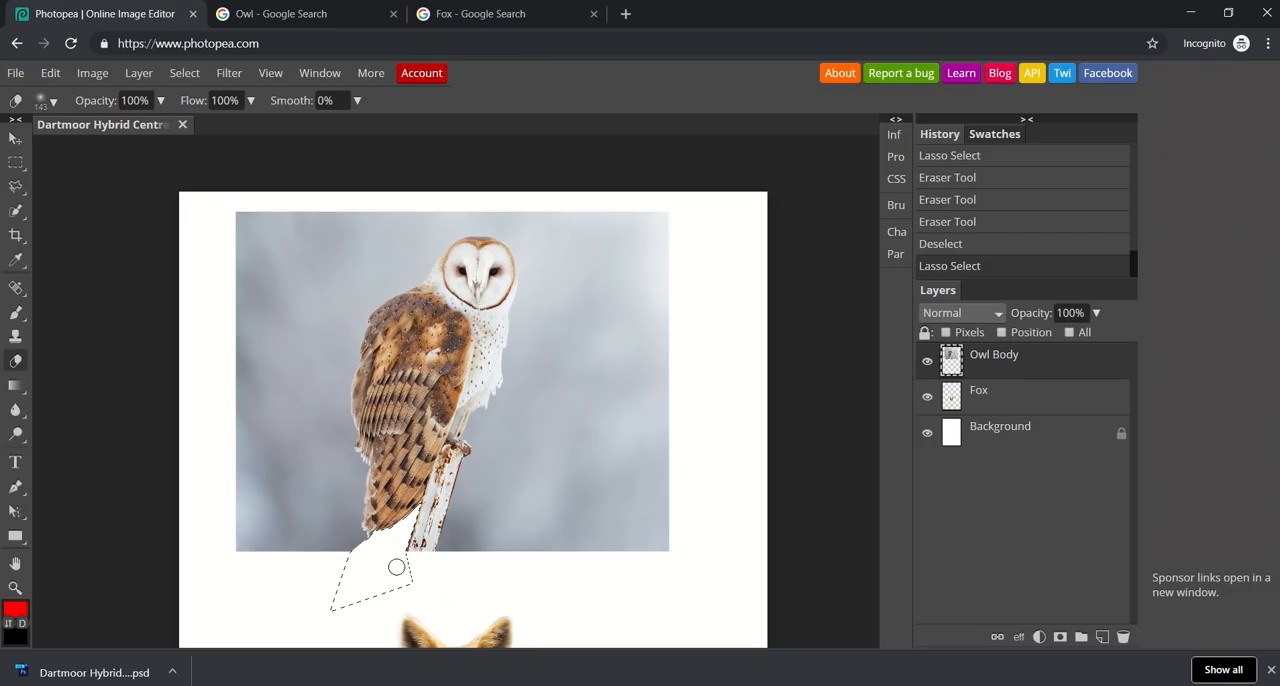
click(87, 76)
mouse_move(184, 78)
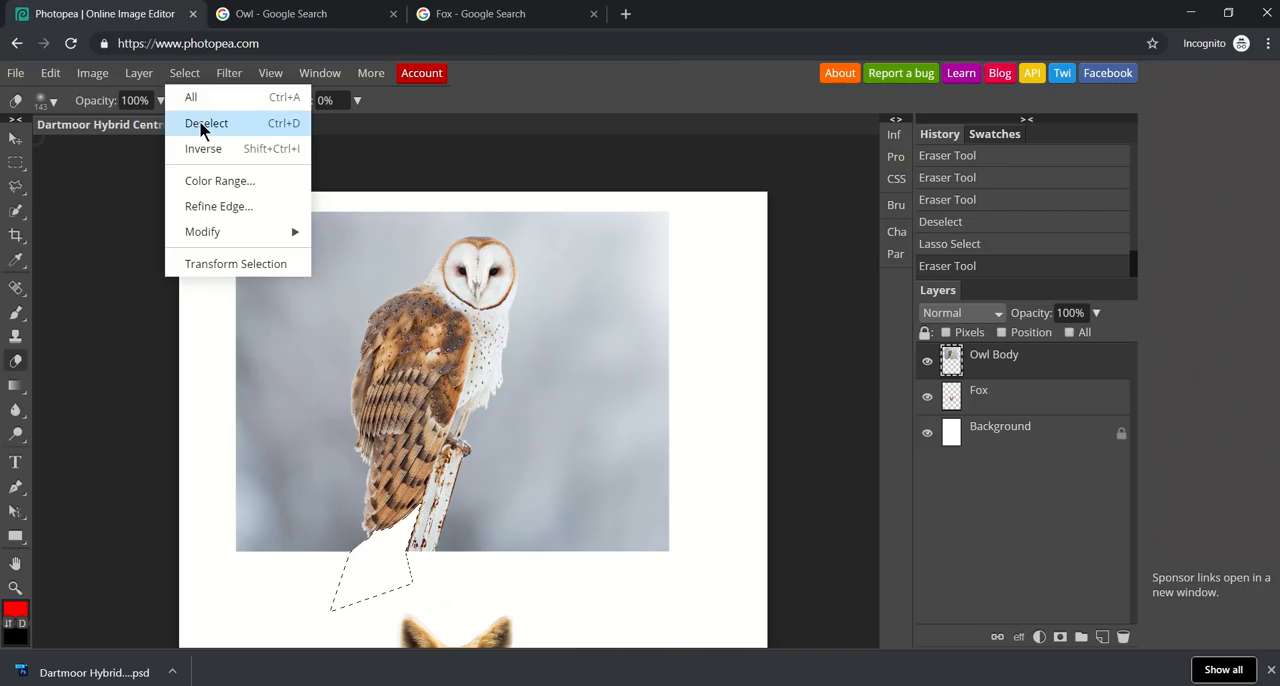
click(200, 123)
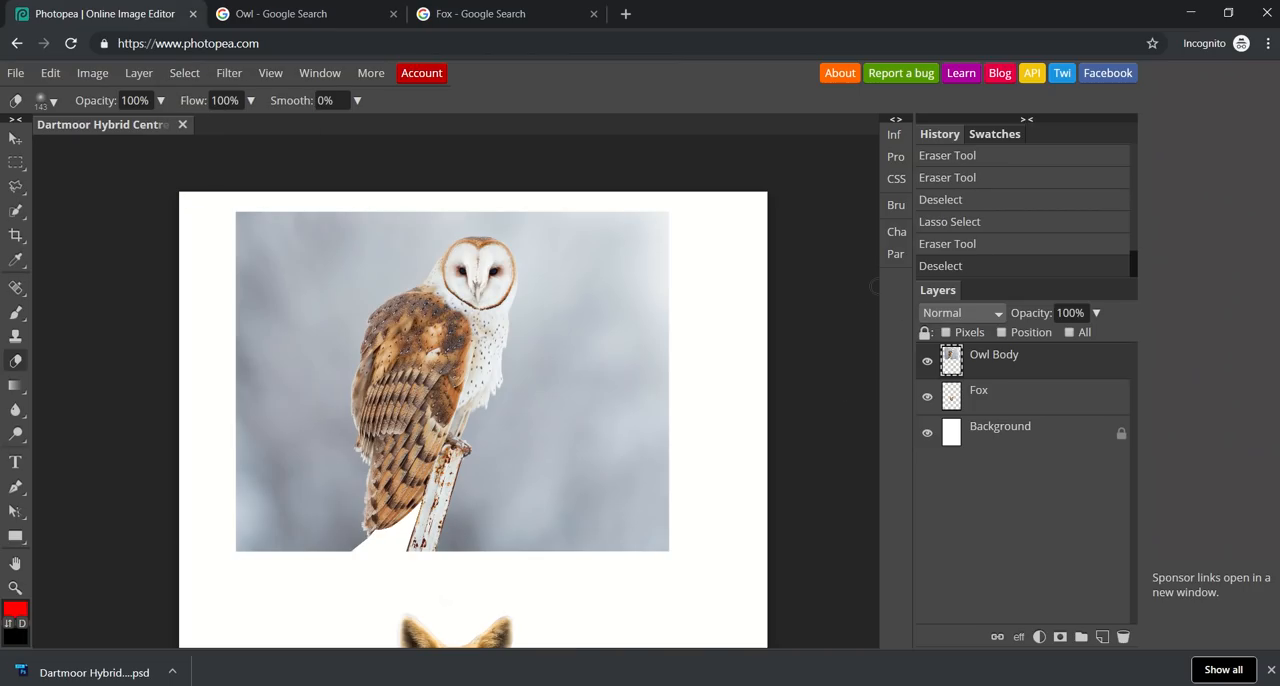
Try to move the Fox layer's head up onto the owl's head.
click(15, 138)
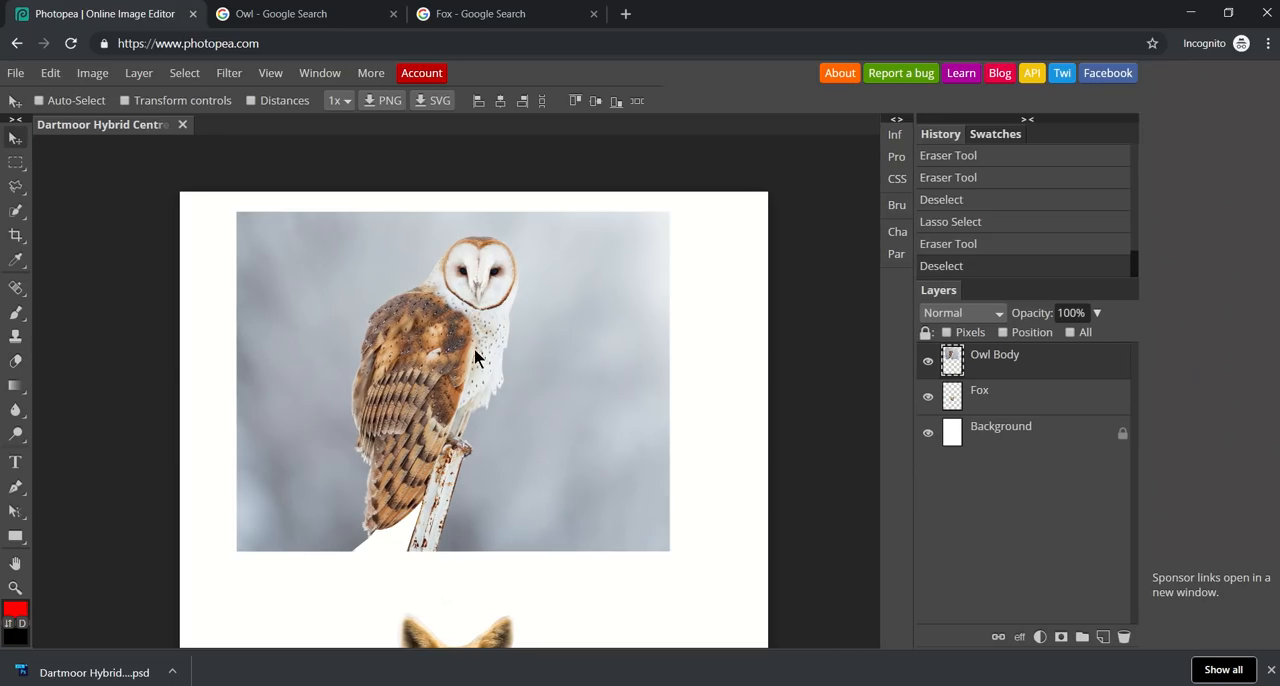
click(15, 563)
mouse_move(190, 512)
mouse_down()
mouse_move(206, 369)
mouse_move(157, 423)
mouse_up()
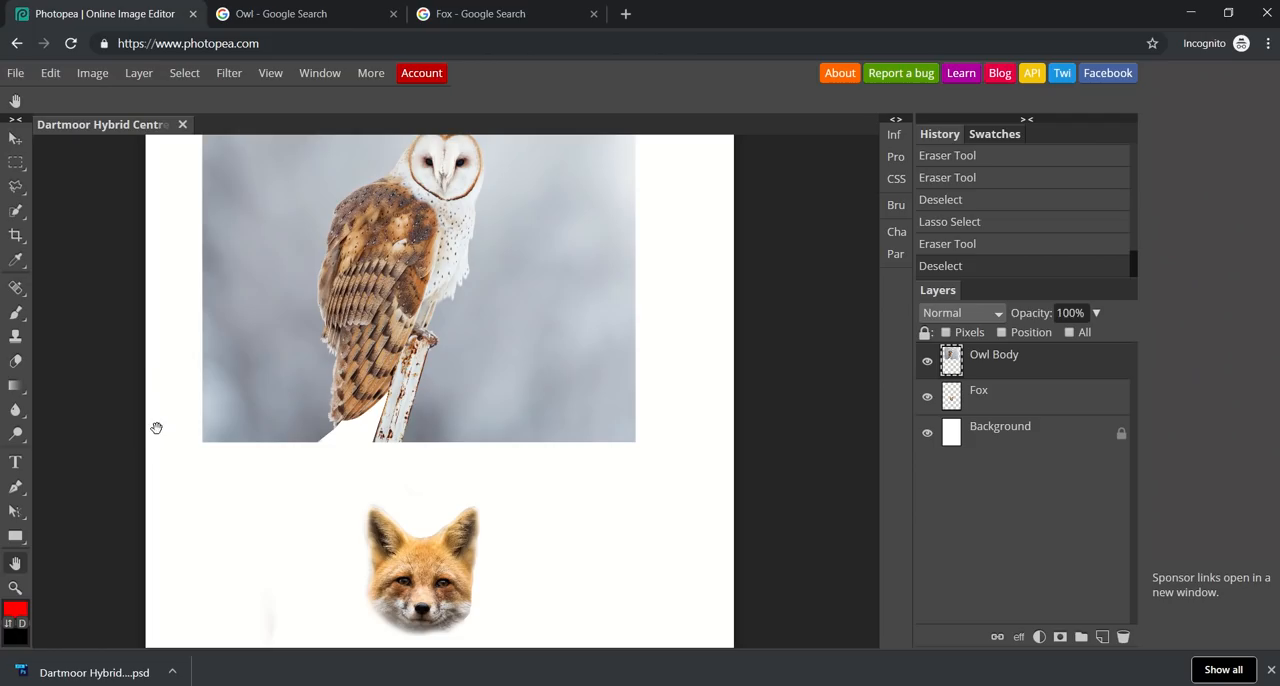
mouse_move(20, 385)
click(993, 412)
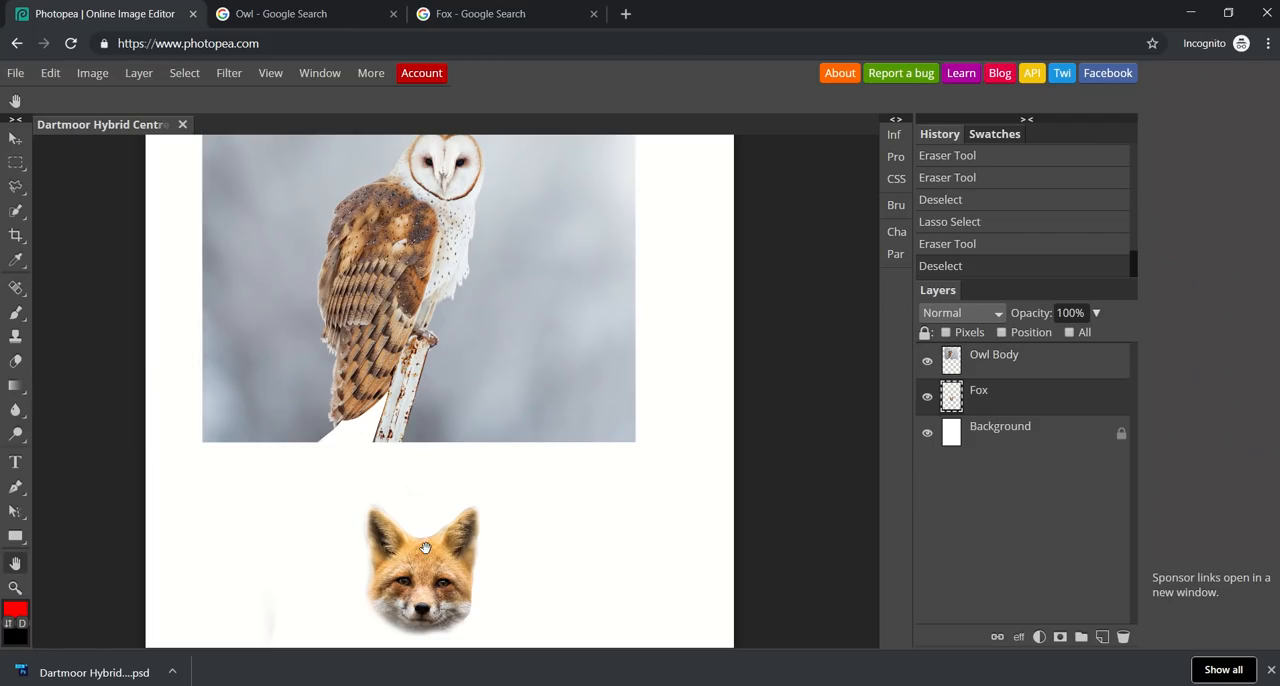
click(13, 143)
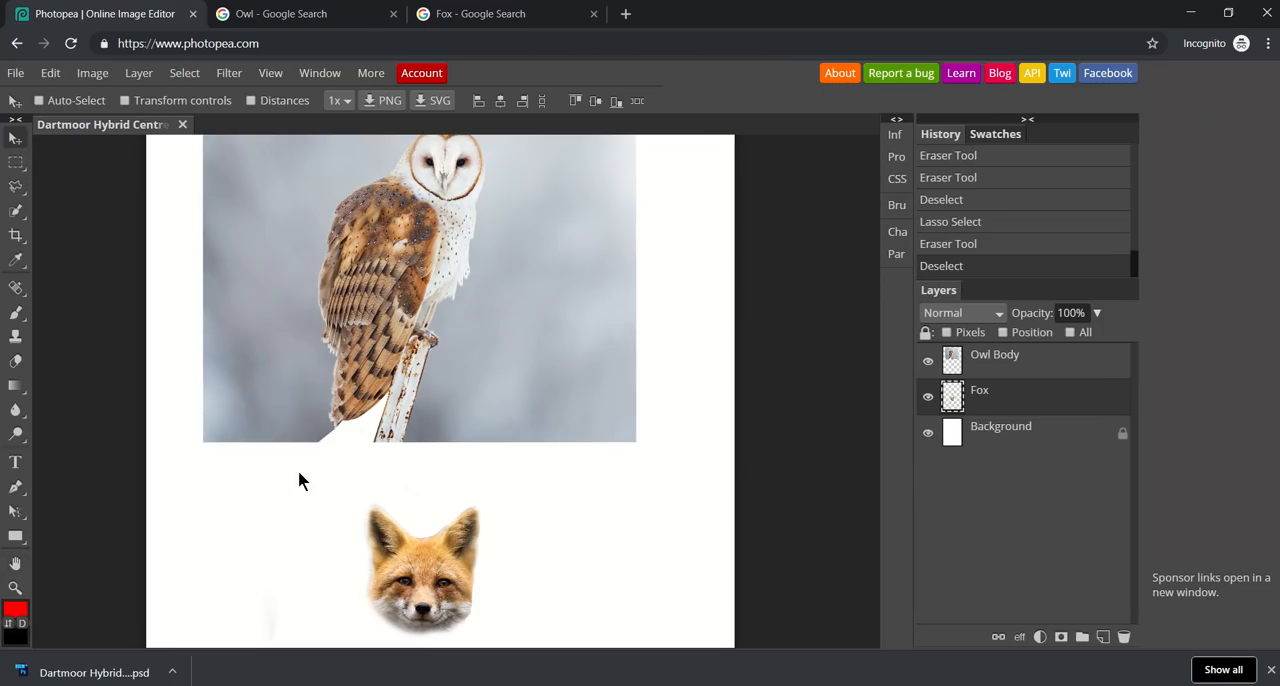
drag(420, 502, 453, 240)
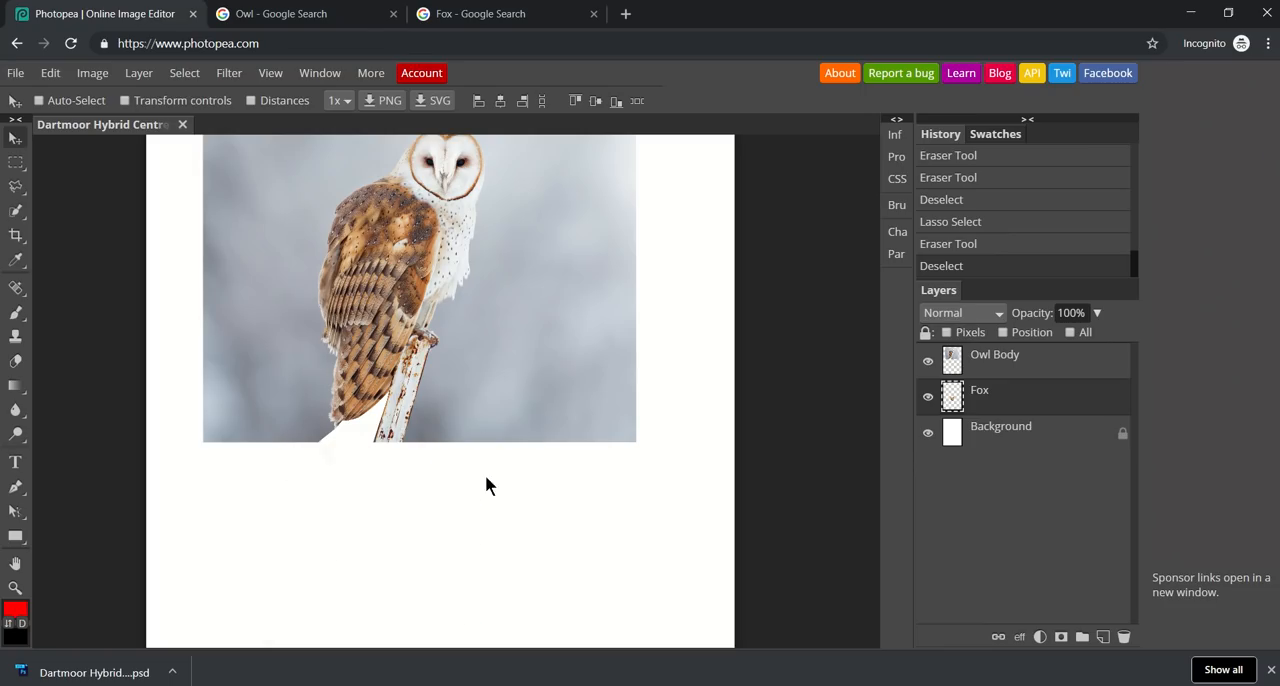
drag(485, 485, 462, 510)
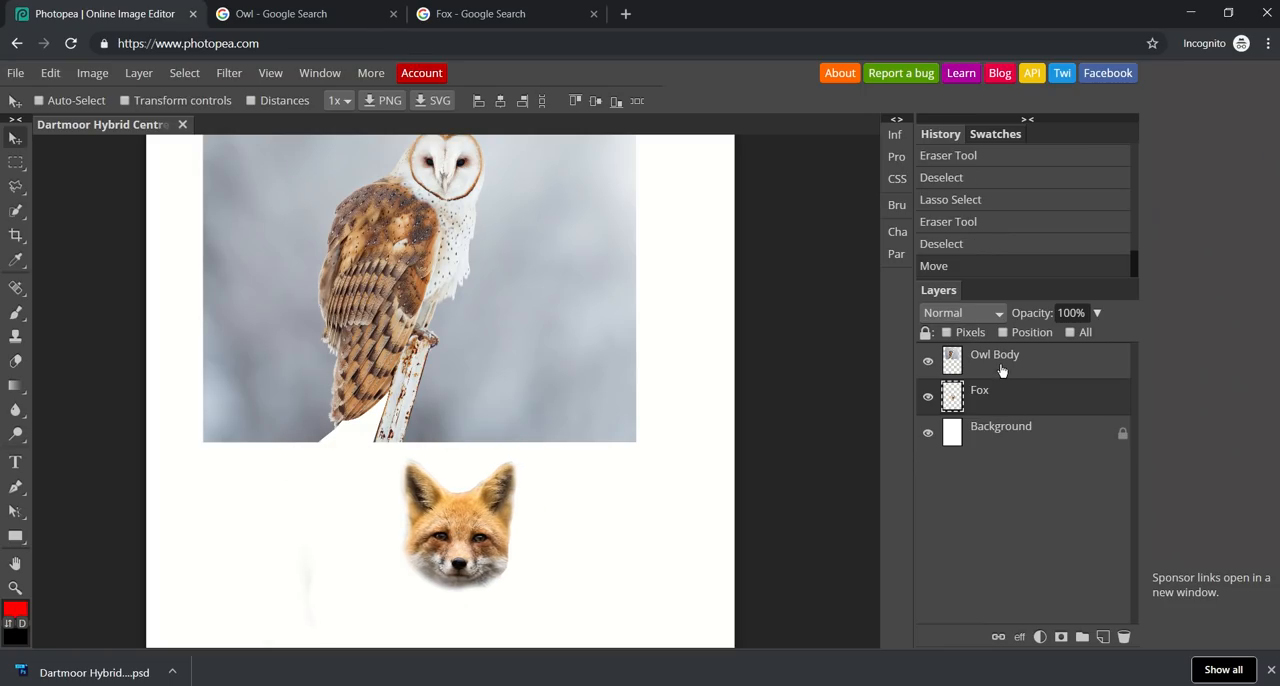
Reorder the Fox layer above Owl Body and move the fox's head onto the owl's head.
drag(991, 403, 994, 360)
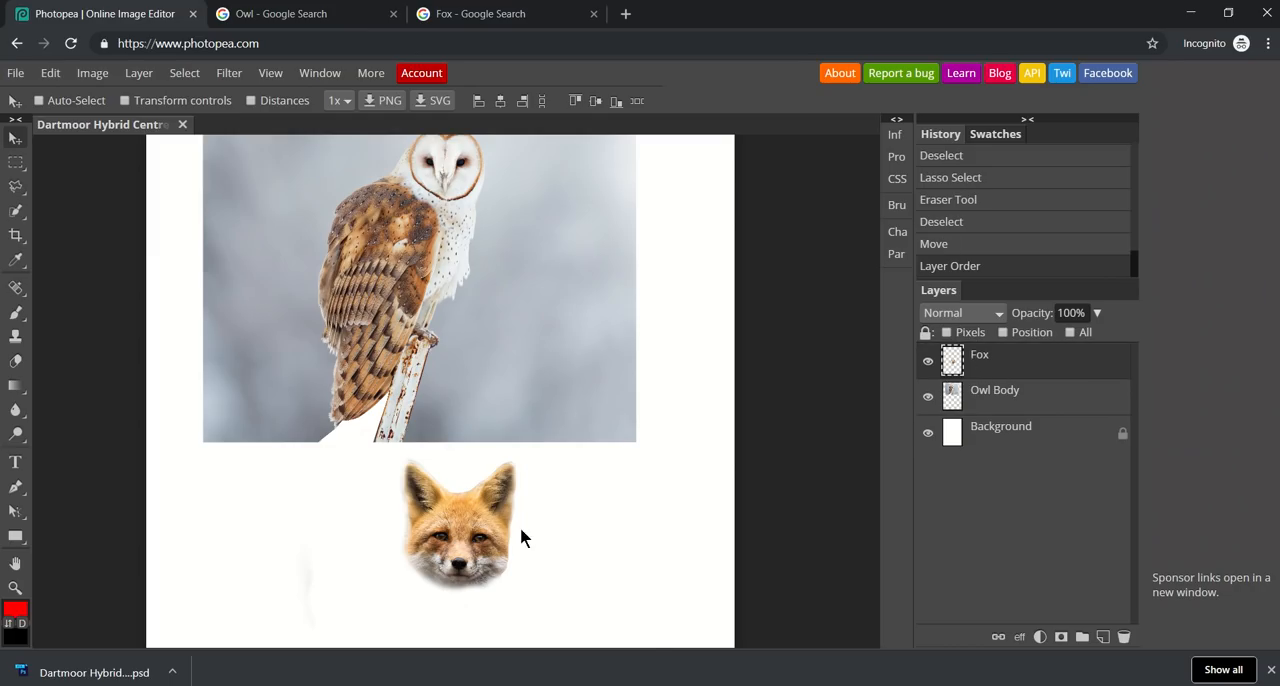
drag(465, 478, 462, 160)
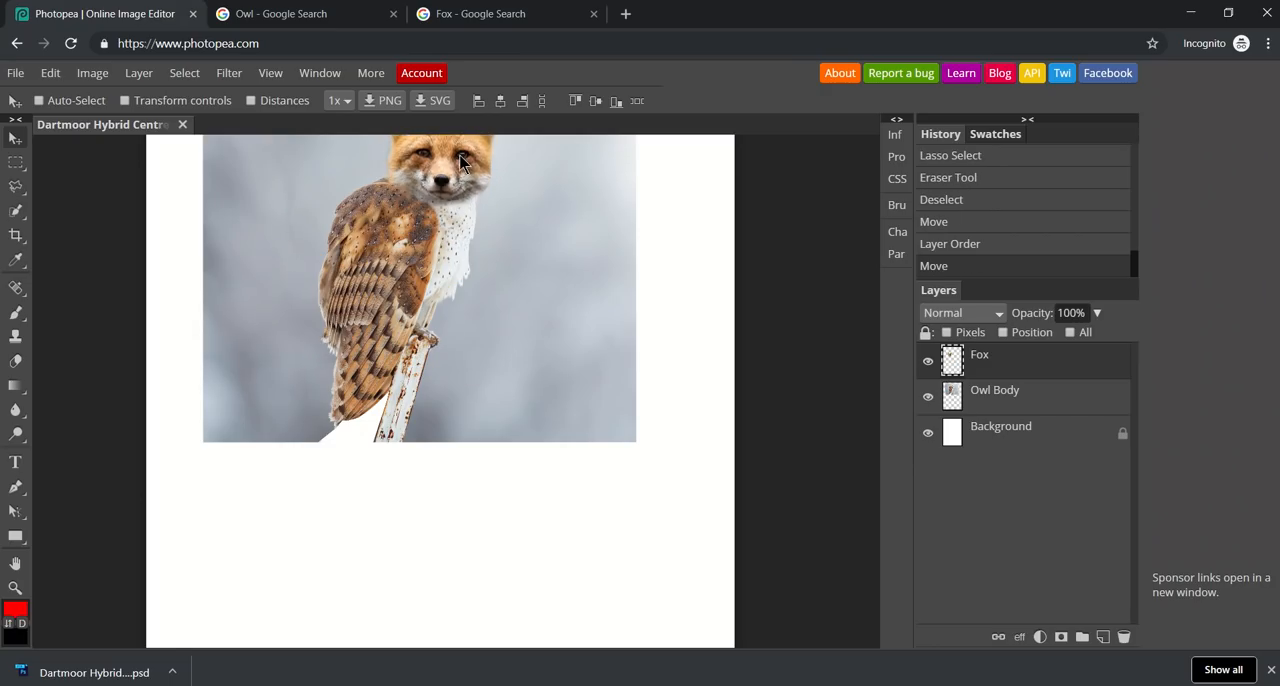
Move the Owl Body layer down from the page's top edge and reposition the fox's head over the owl's head.
click(15, 562)
drag(356, 470, 358, 575)
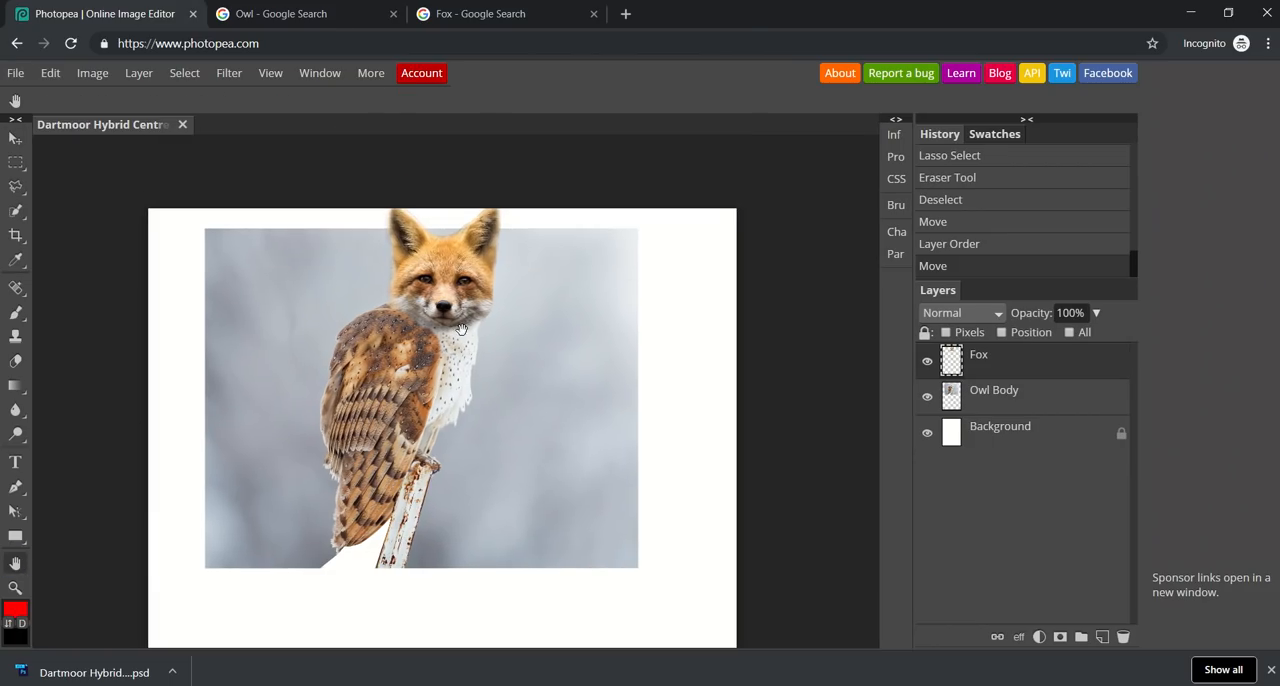
click(1004, 410)
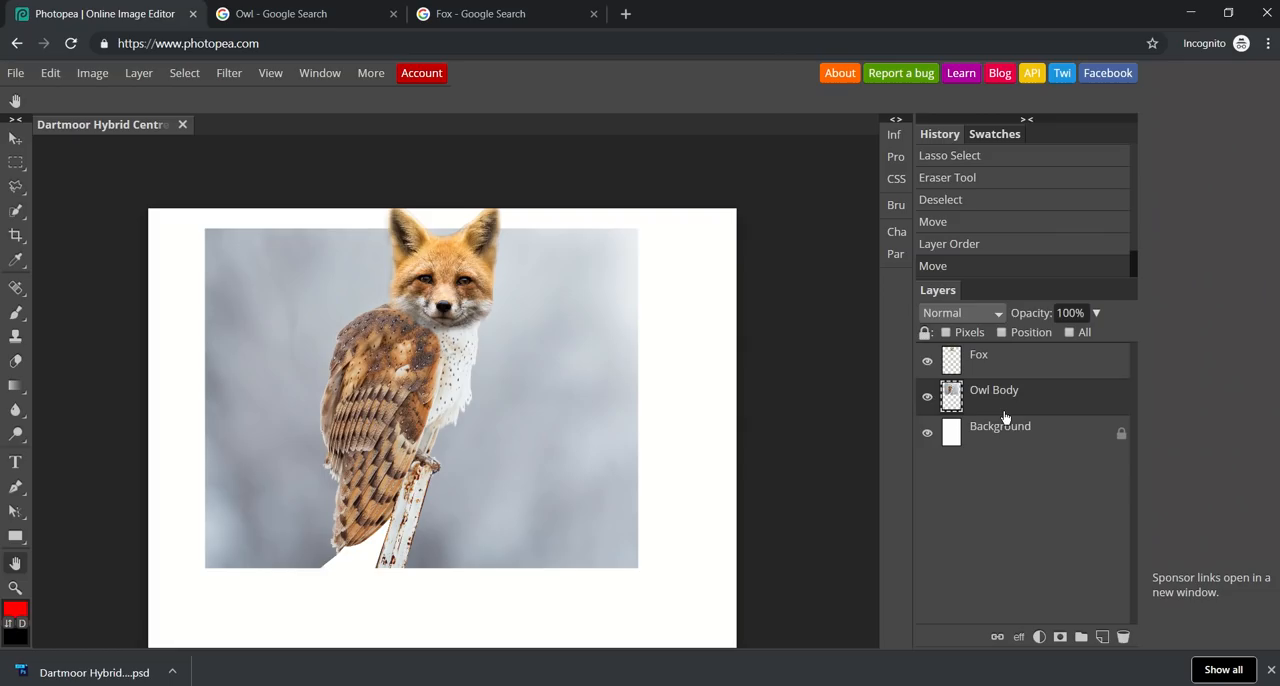
click(15, 138)
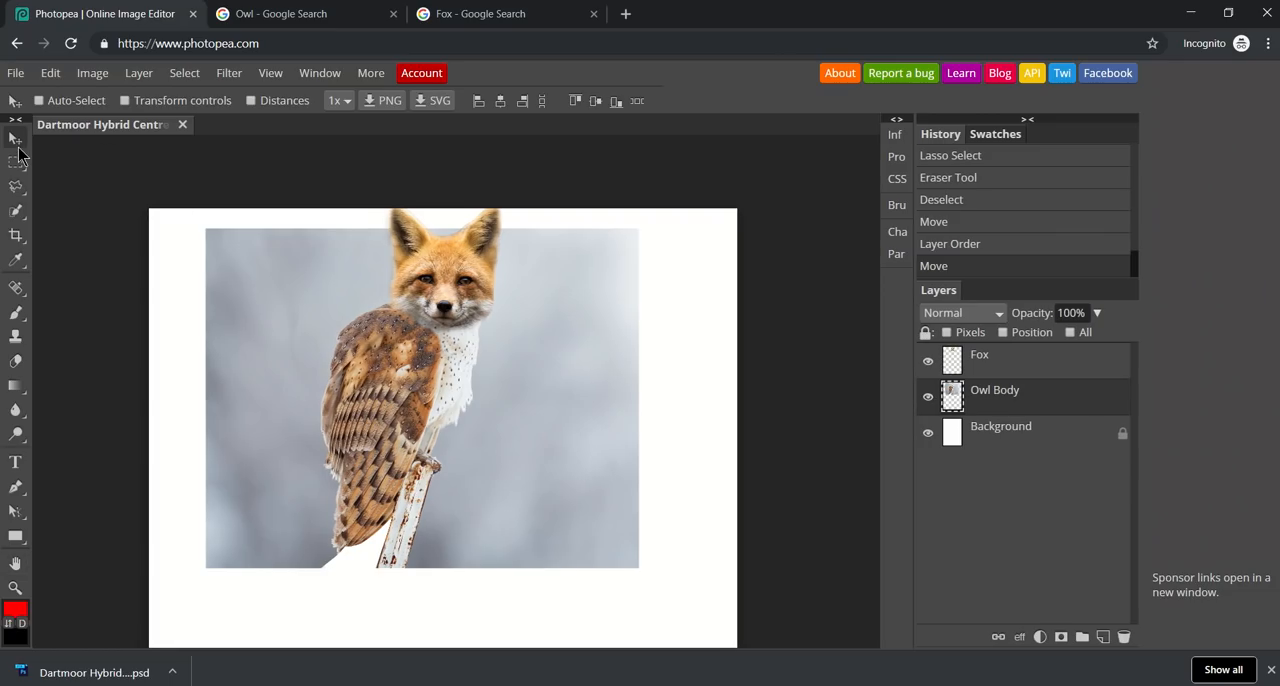
drag(583, 471, 586, 527)
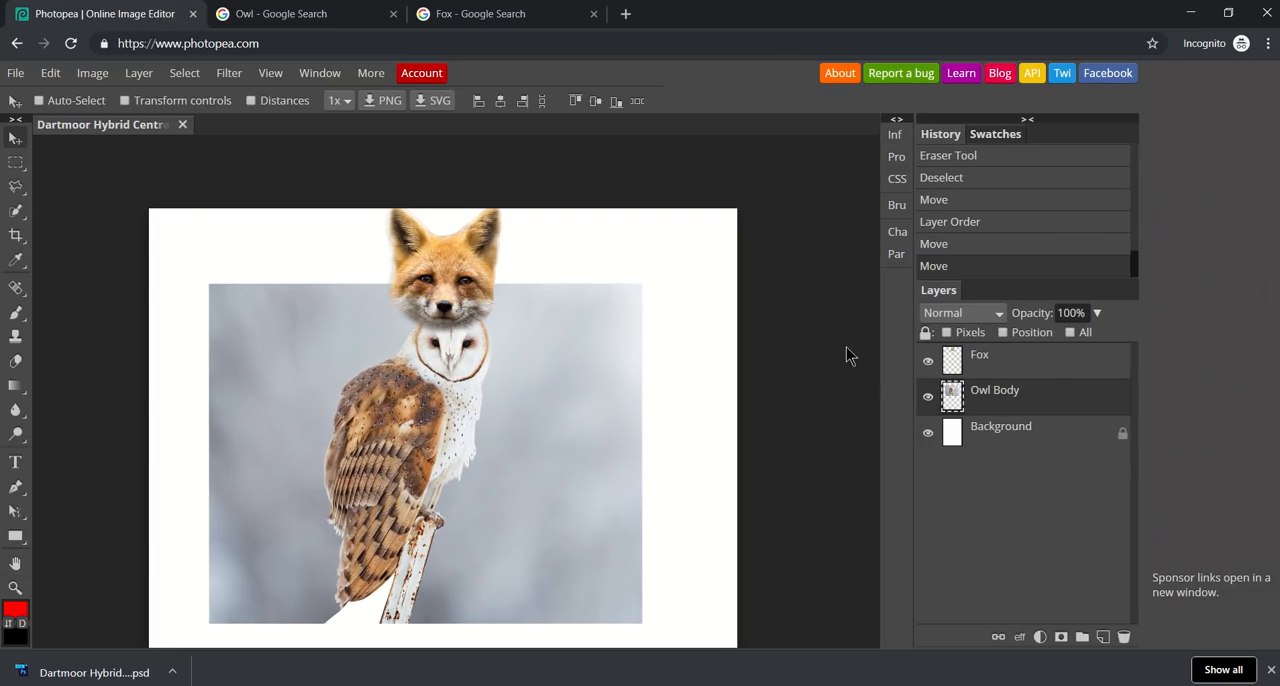
click(969, 366)
drag(462, 283, 470, 348)
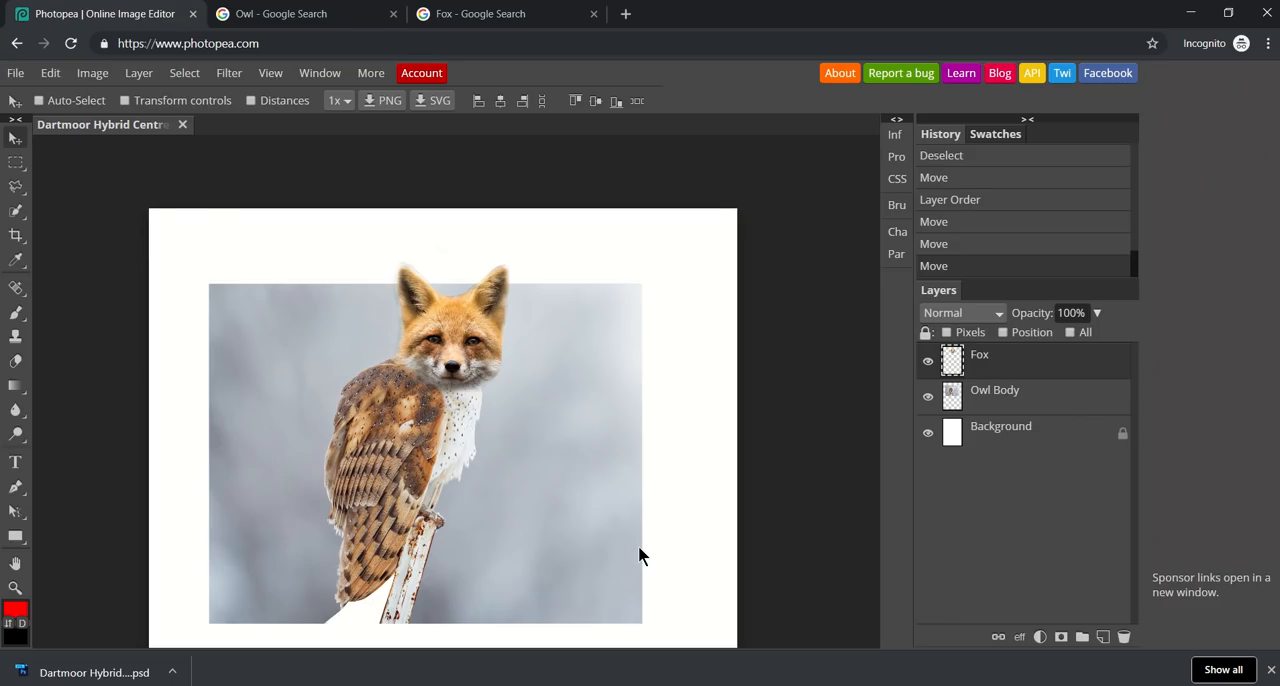
right_click(15, 186)
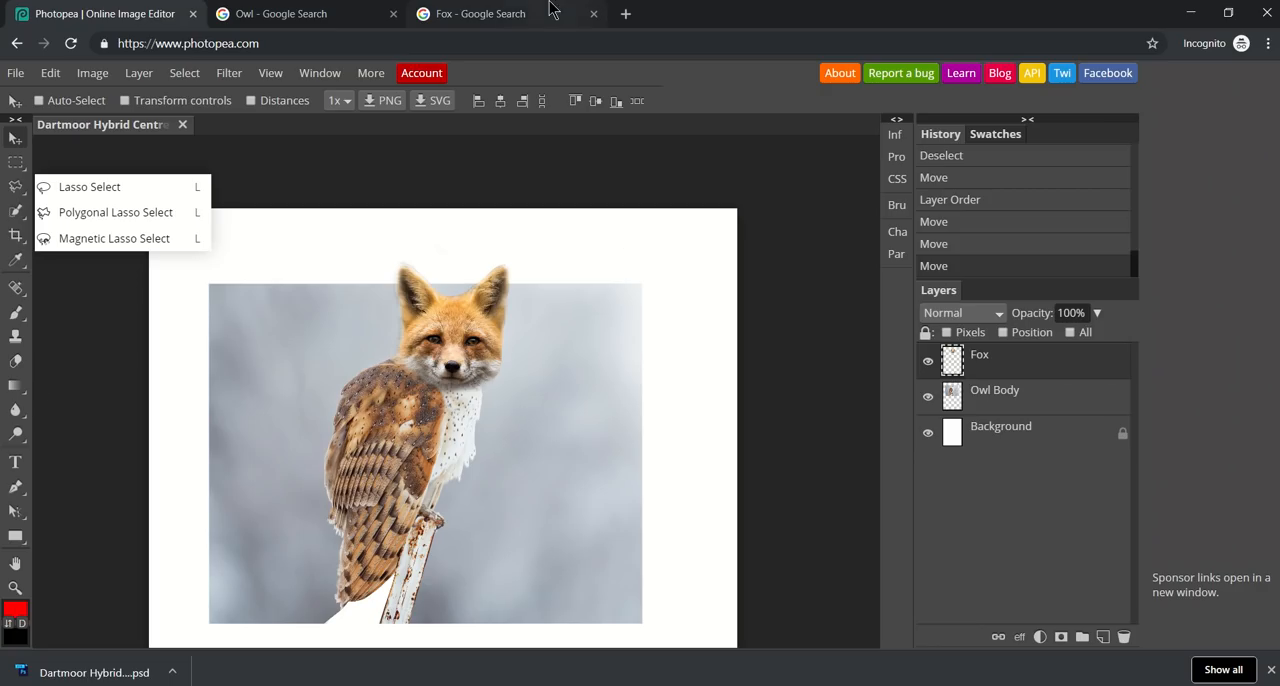
click(537, 45)
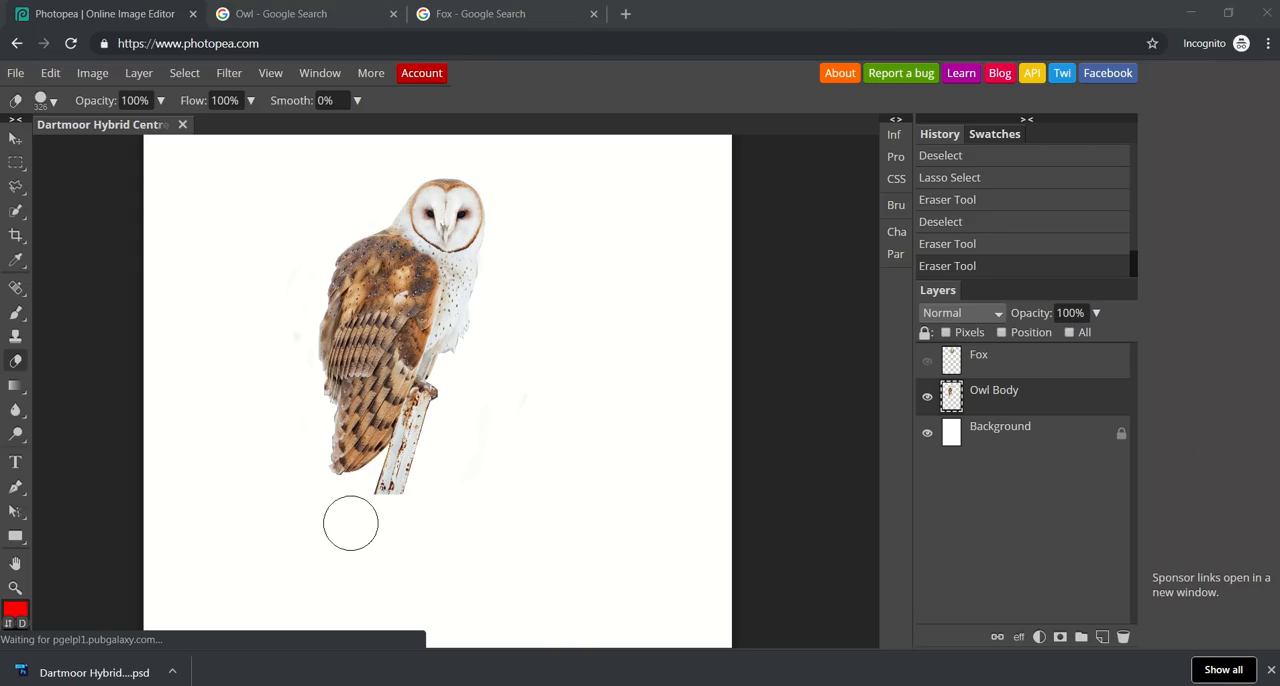
Toggle the Fox layer's visibility to compare the two heads over the cut-out owl body, leave it shown, and clear the selection.
click(927, 362)
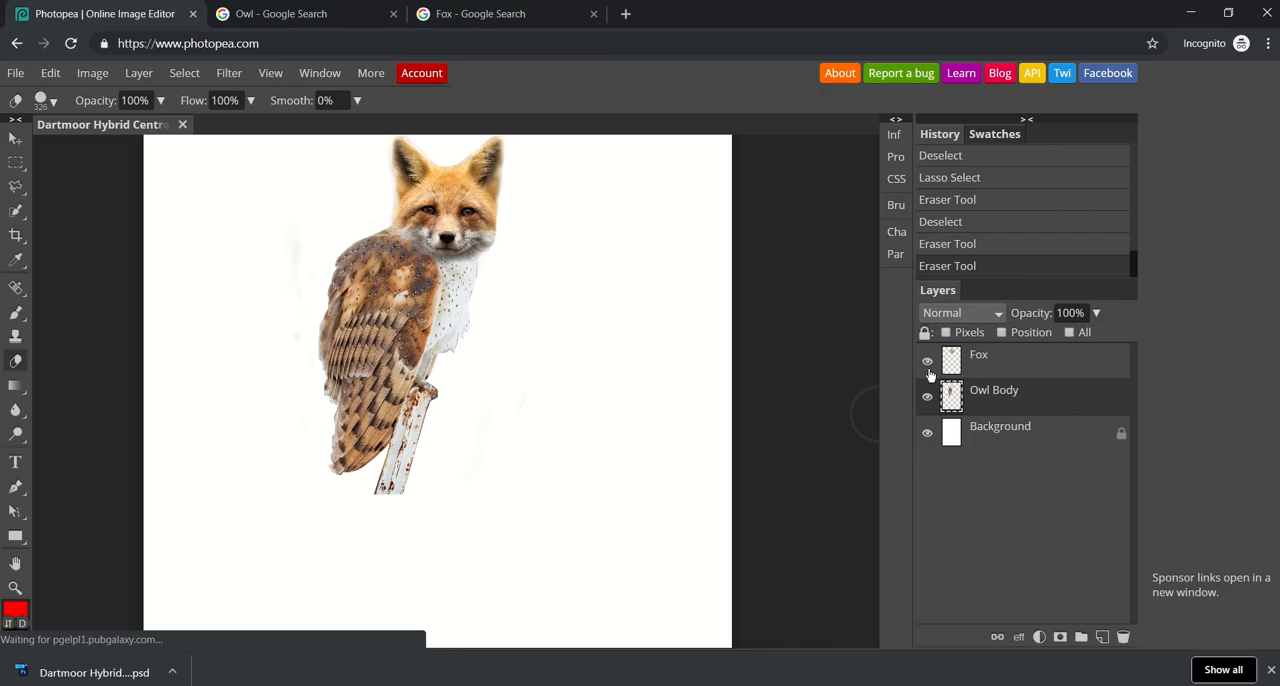
click(927, 363)
click(927, 363)
click(927, 363)
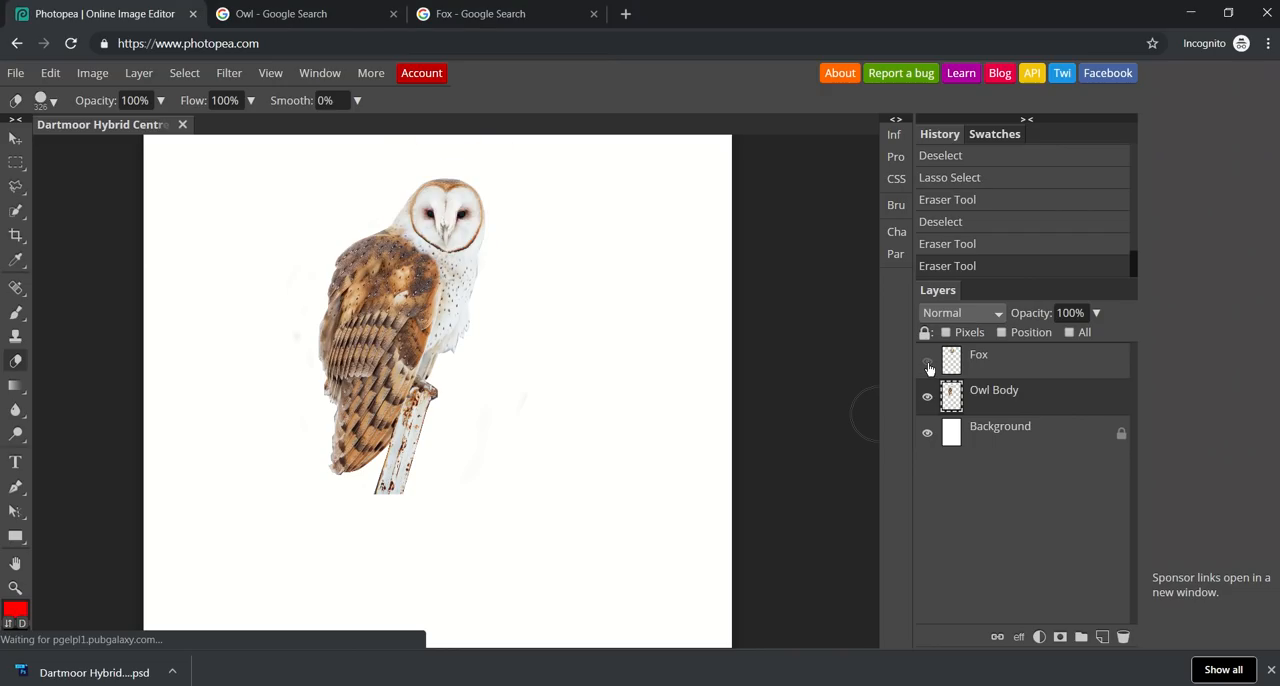
click(927, 363)
click(927, 364)
click(927, 364)
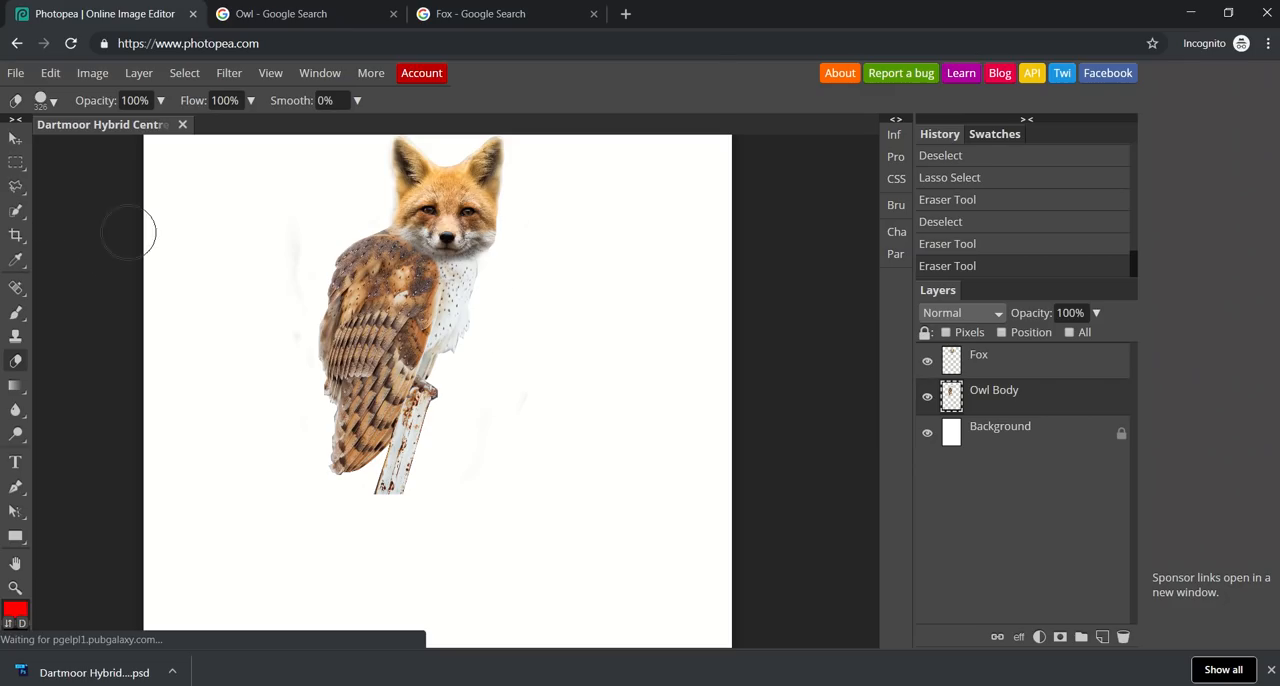
key(ctrl+d)
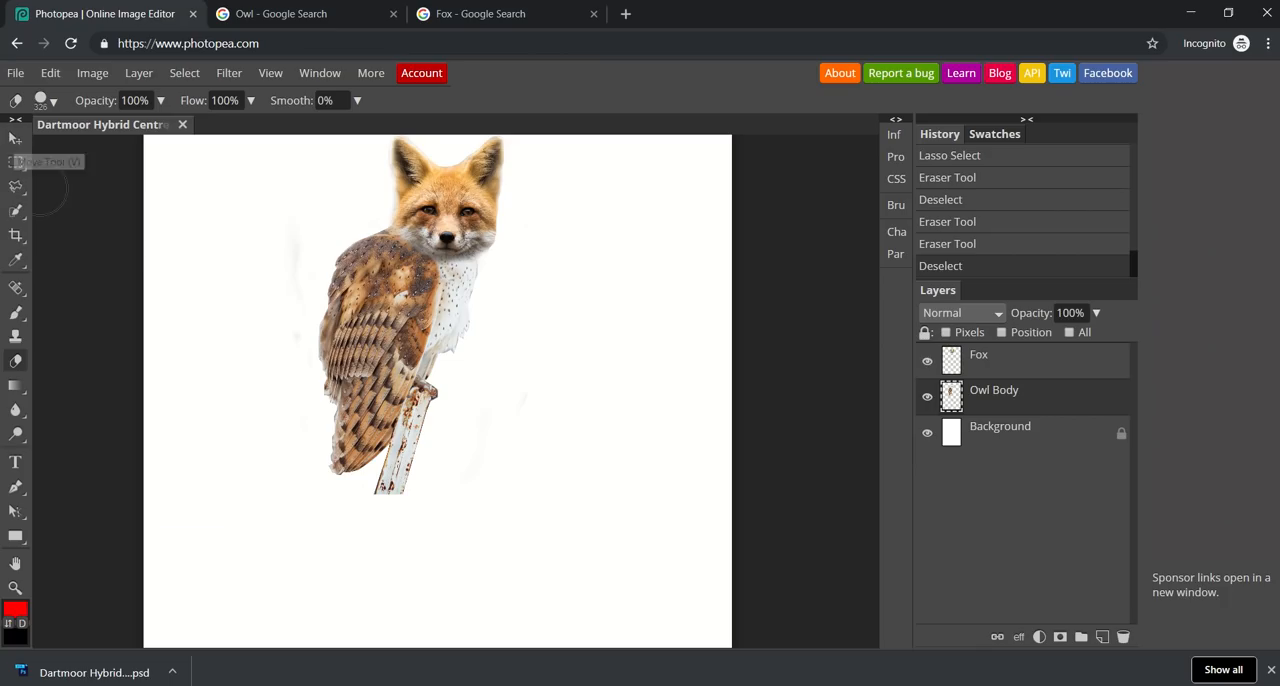
mouse_move(15, 193)
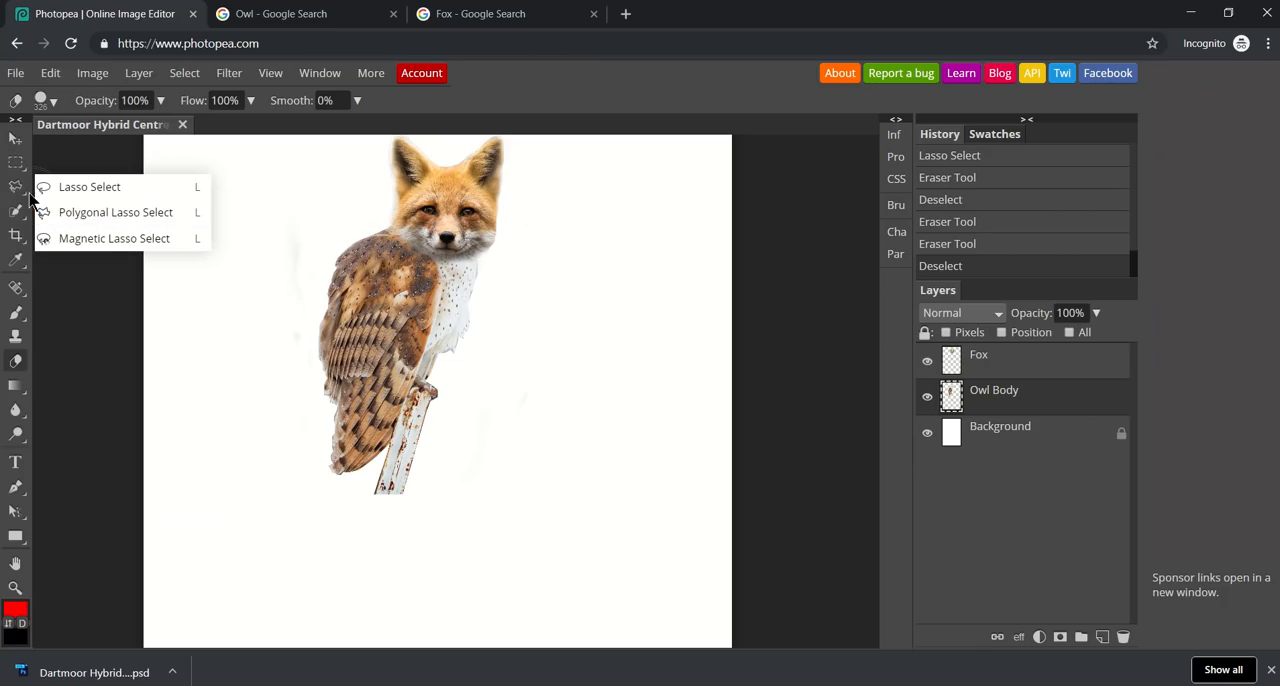